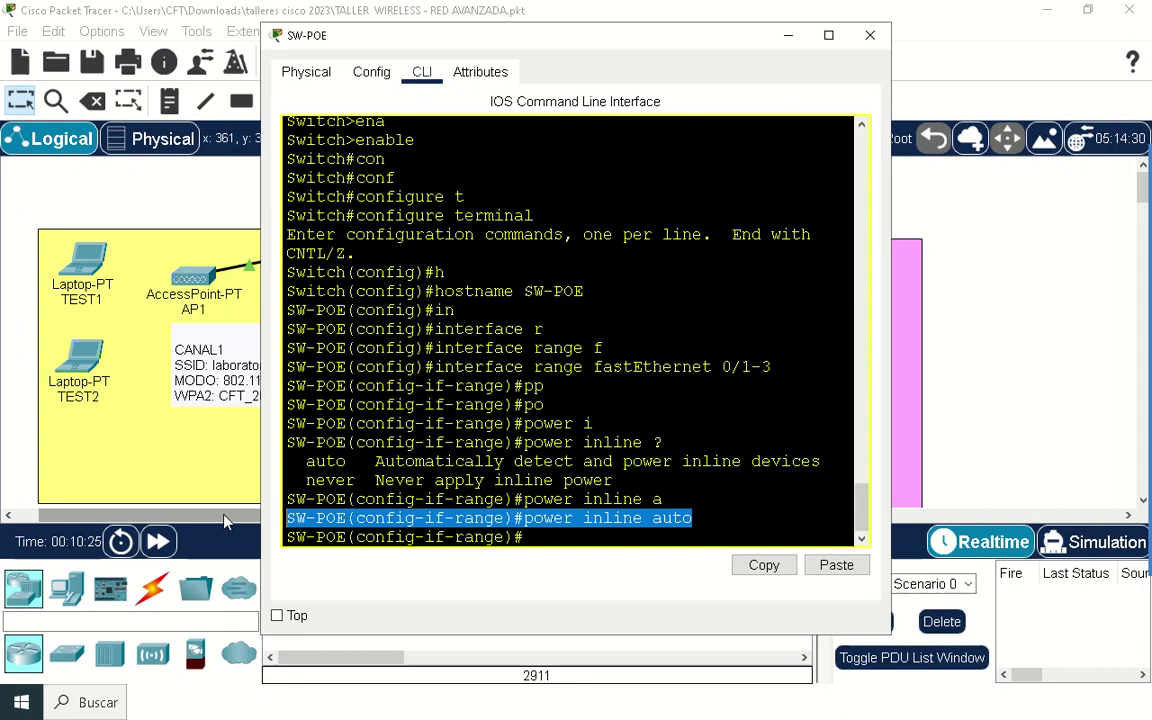
Step: Save the SW-POE configuration with 'do write' and close the switch window
click(547, 535)
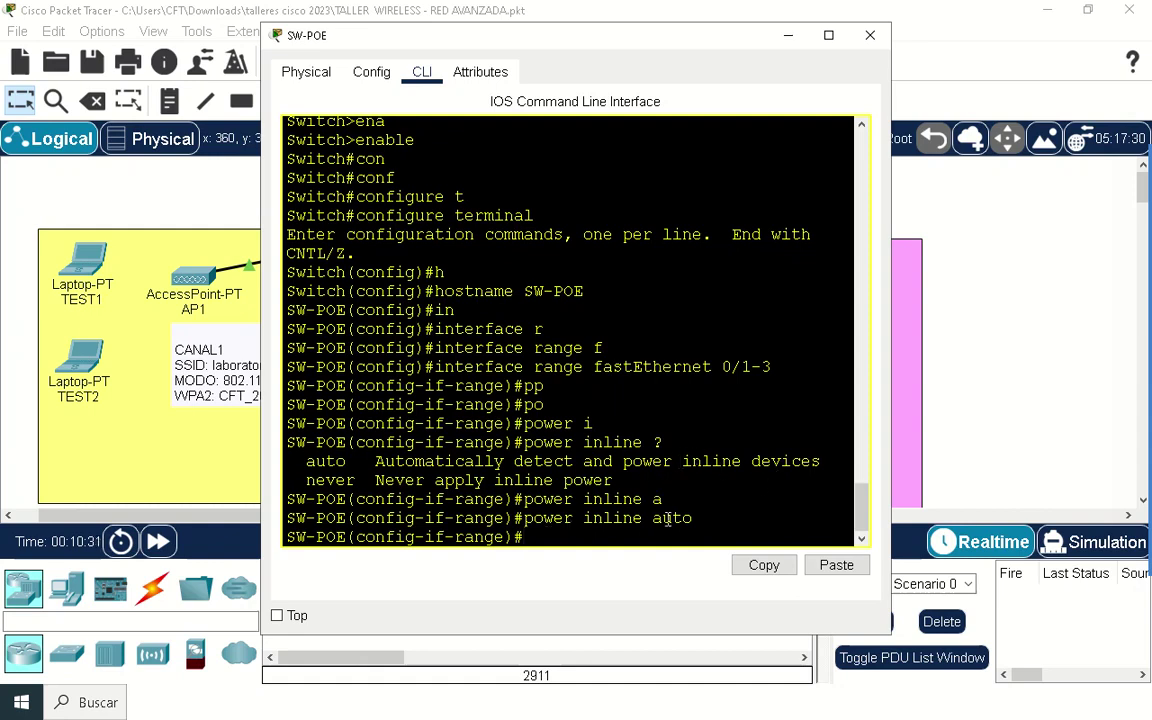
text(do write)
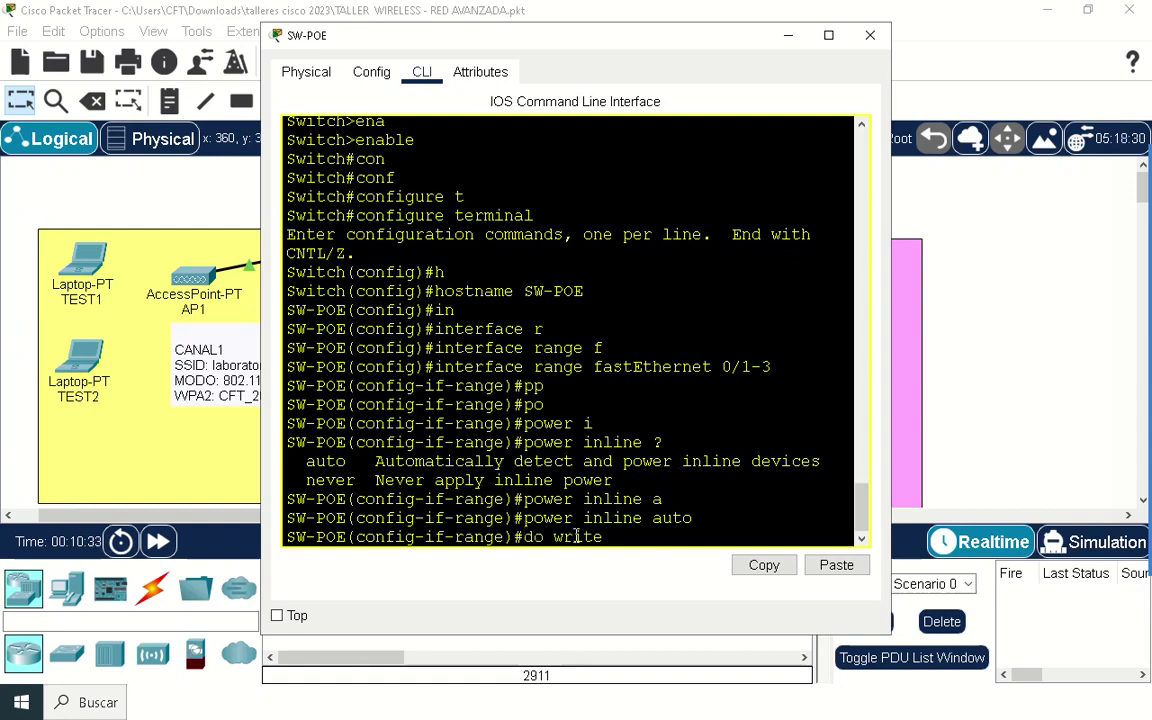
key(Return)
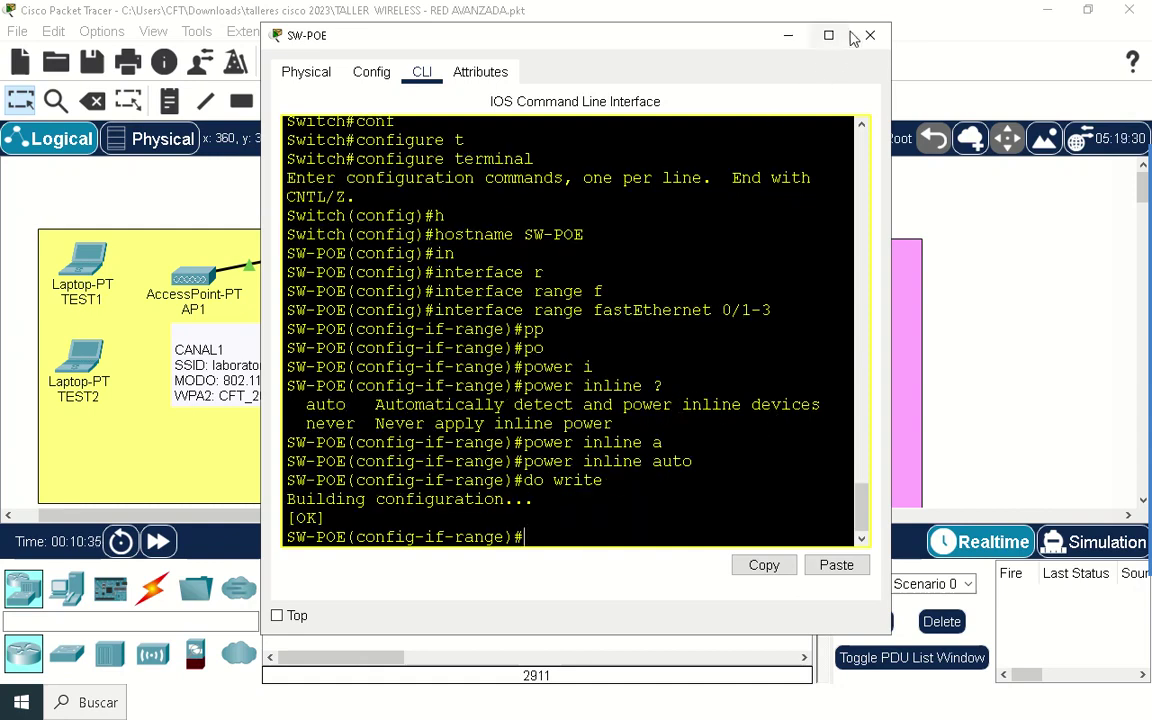
click(868, 36)
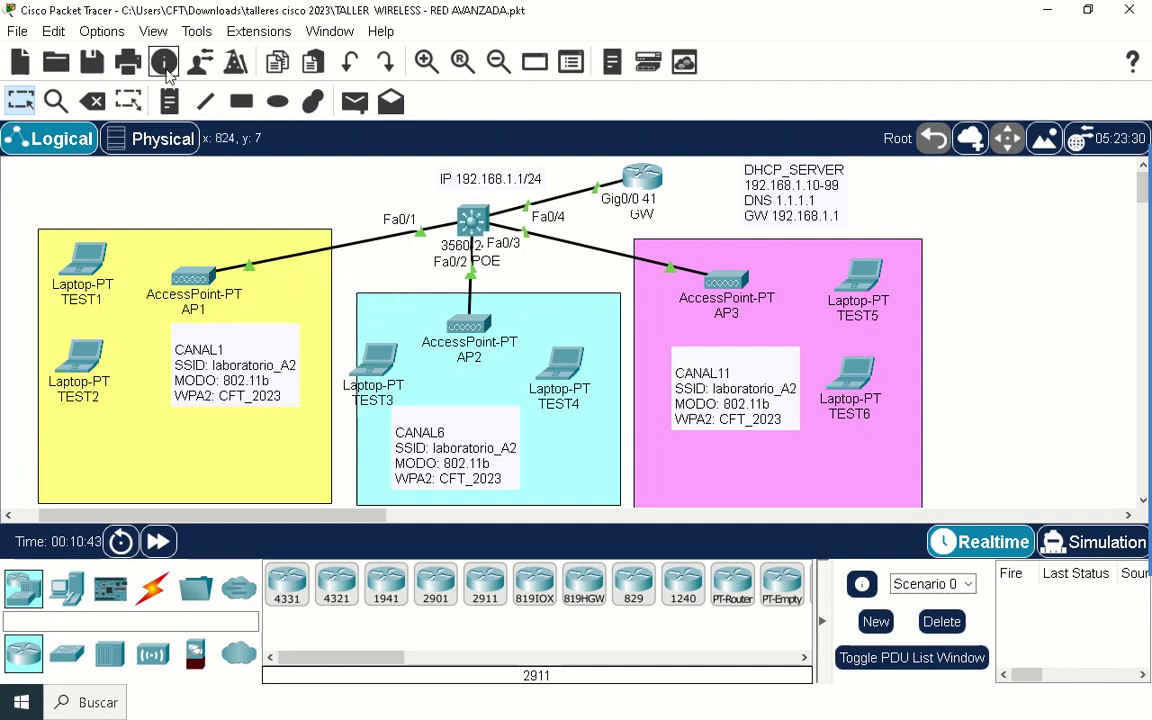
Step: Save the project and open AP1's device window
click(93, 62)
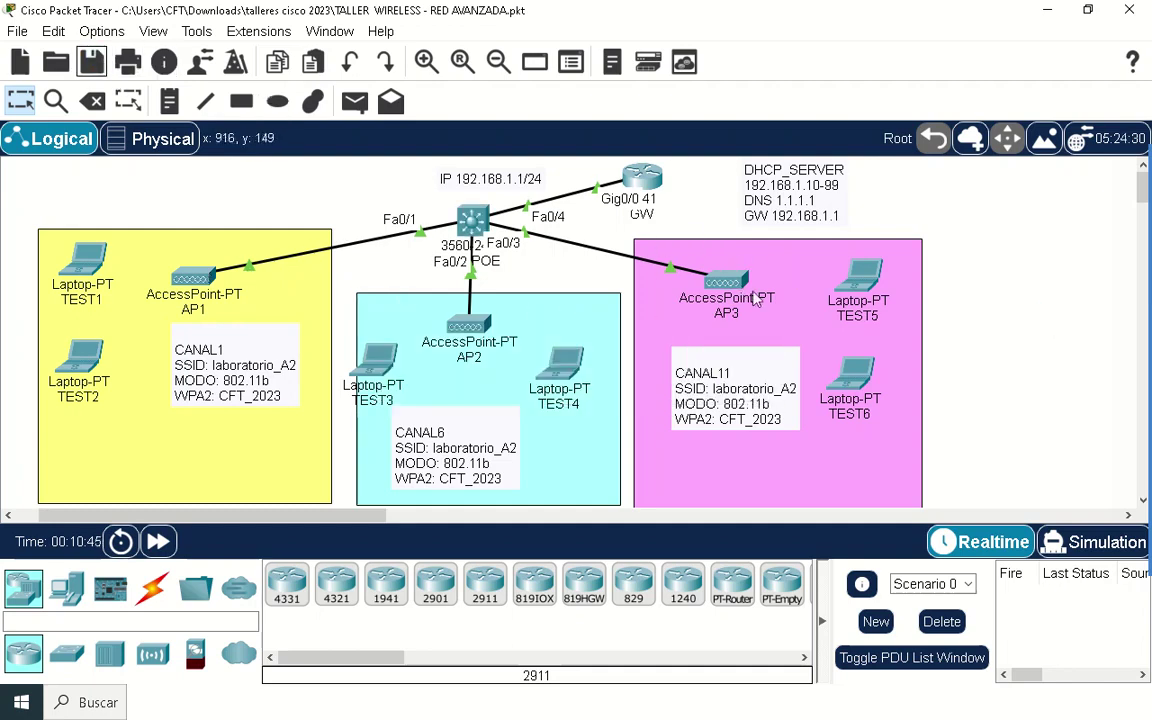
click(196, 278)
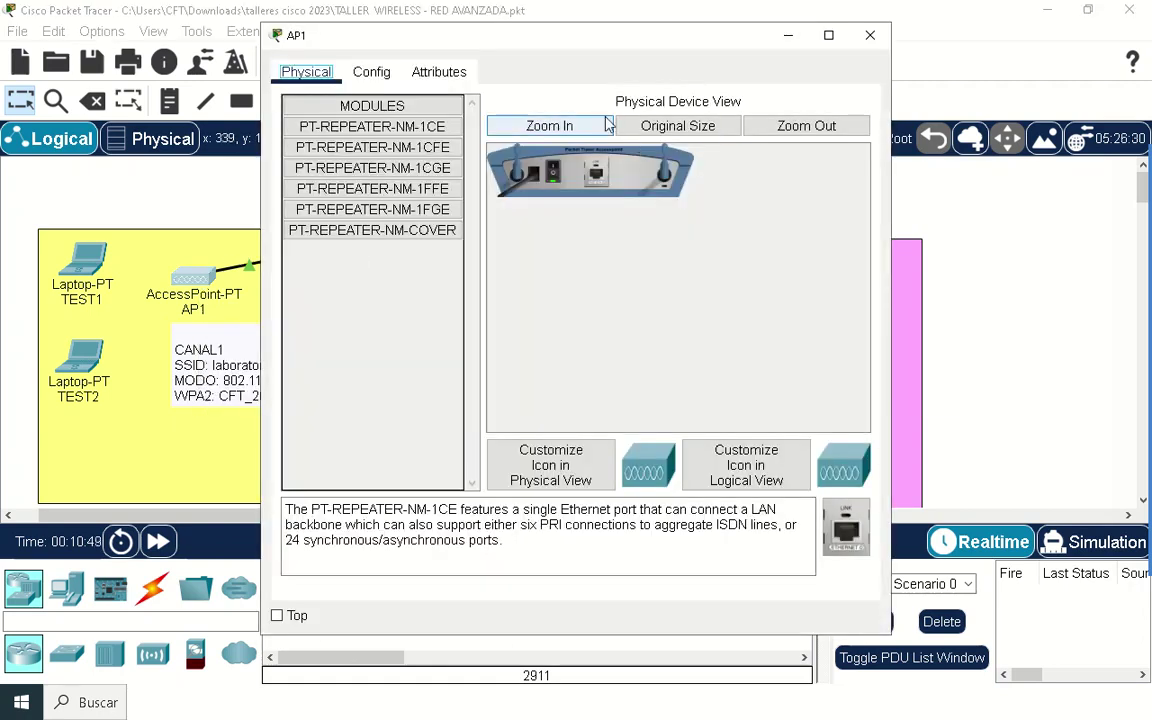
click(551, 125)
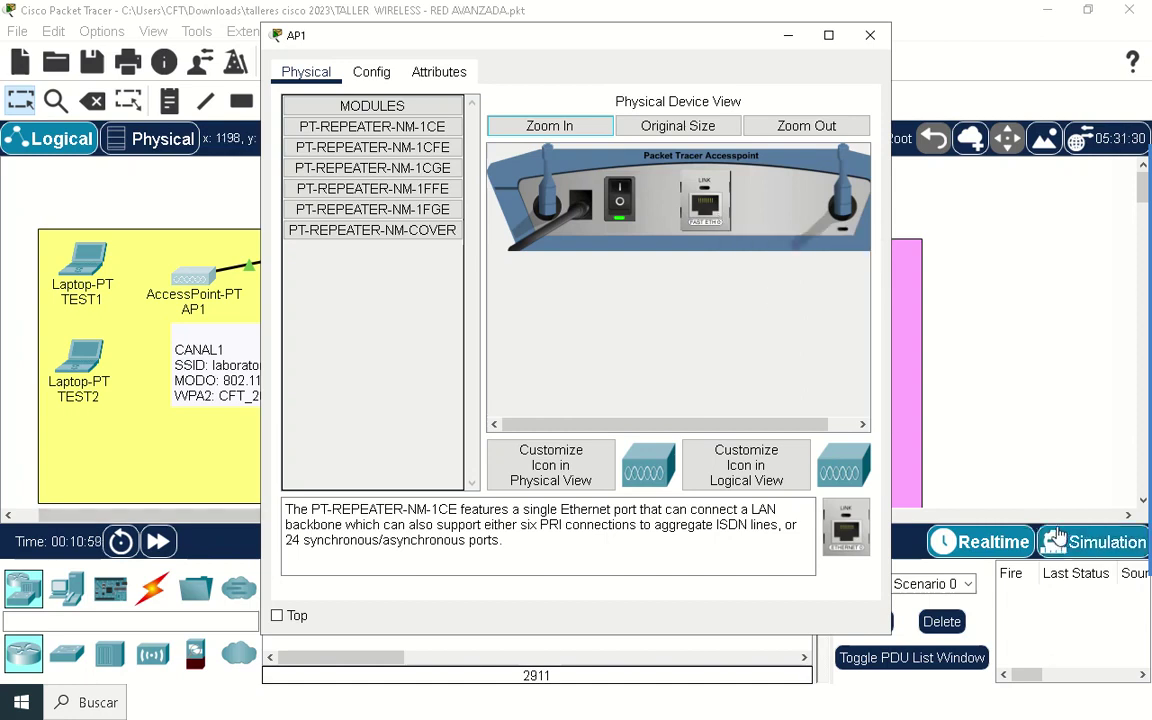
Step: Display AP1's Port 1 wireless settings, with SSID laboratorio_A2 on channel 1, in a widened window
click(371, 72)
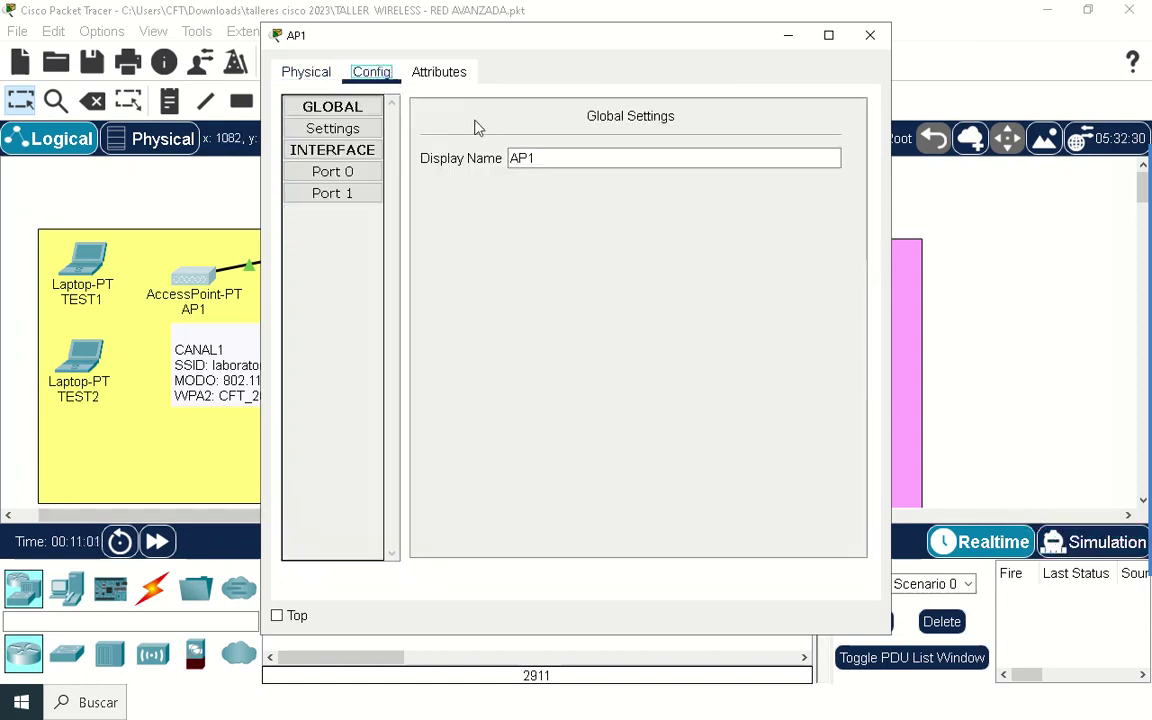
click(352, 174)
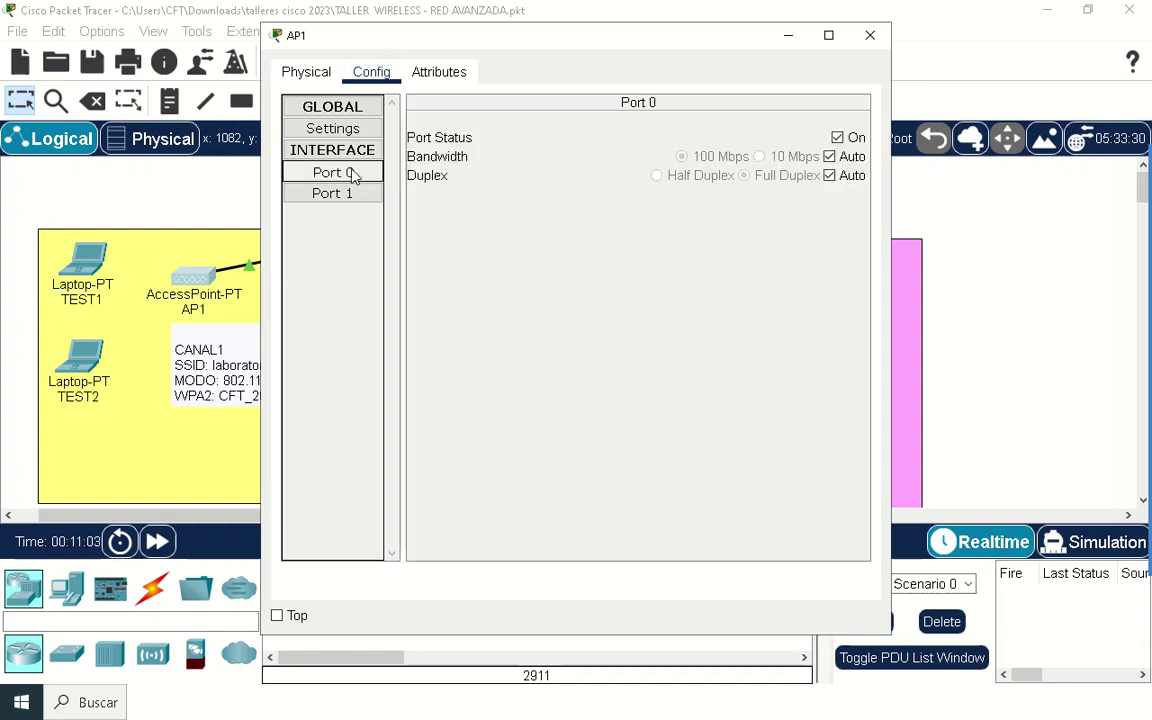
drag(537, 42, 497, 133)
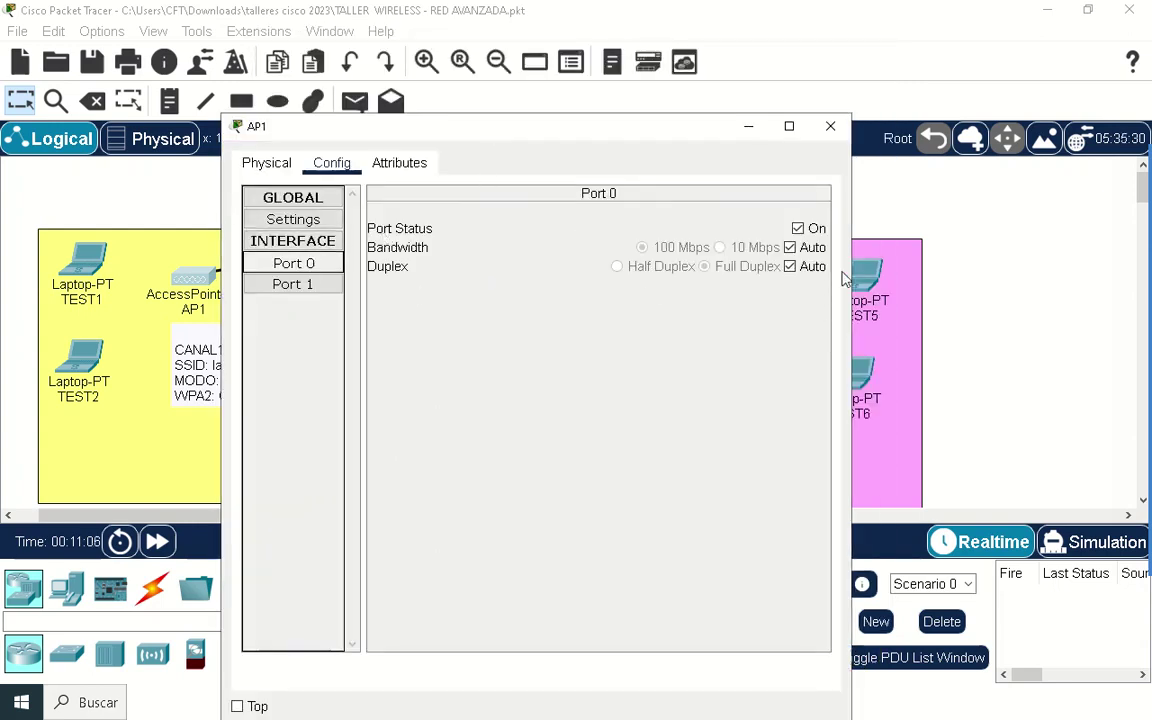
drag(851, 226, 941, 230)
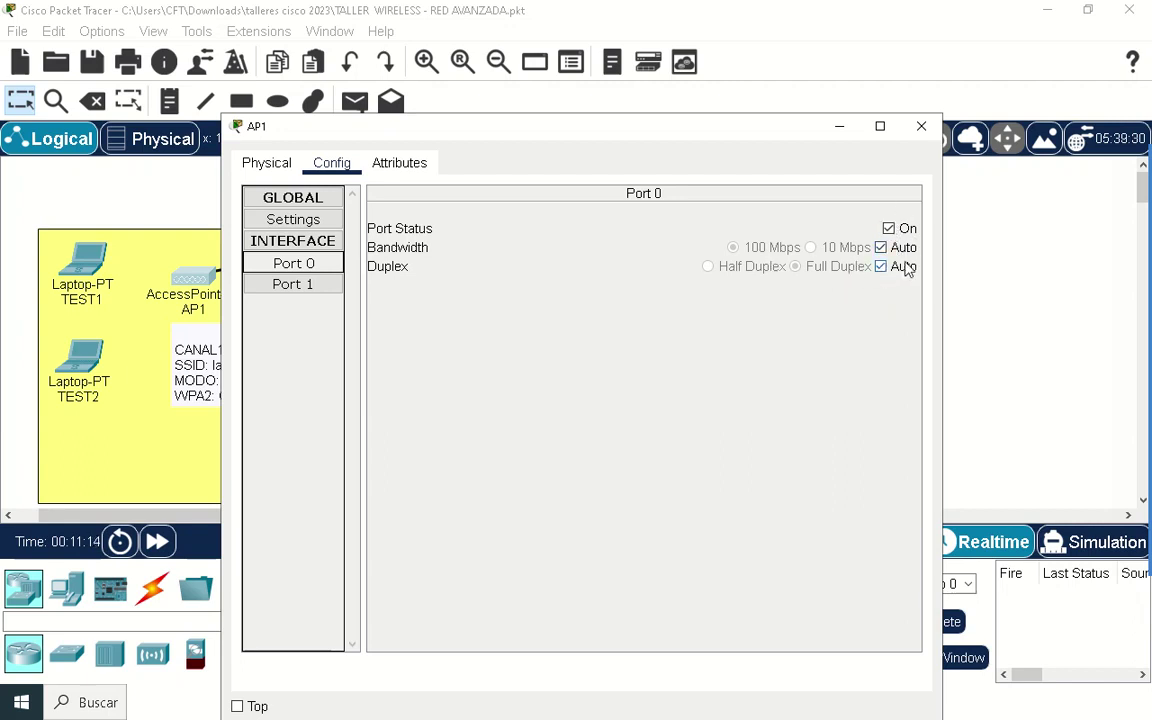
click(318, 286)
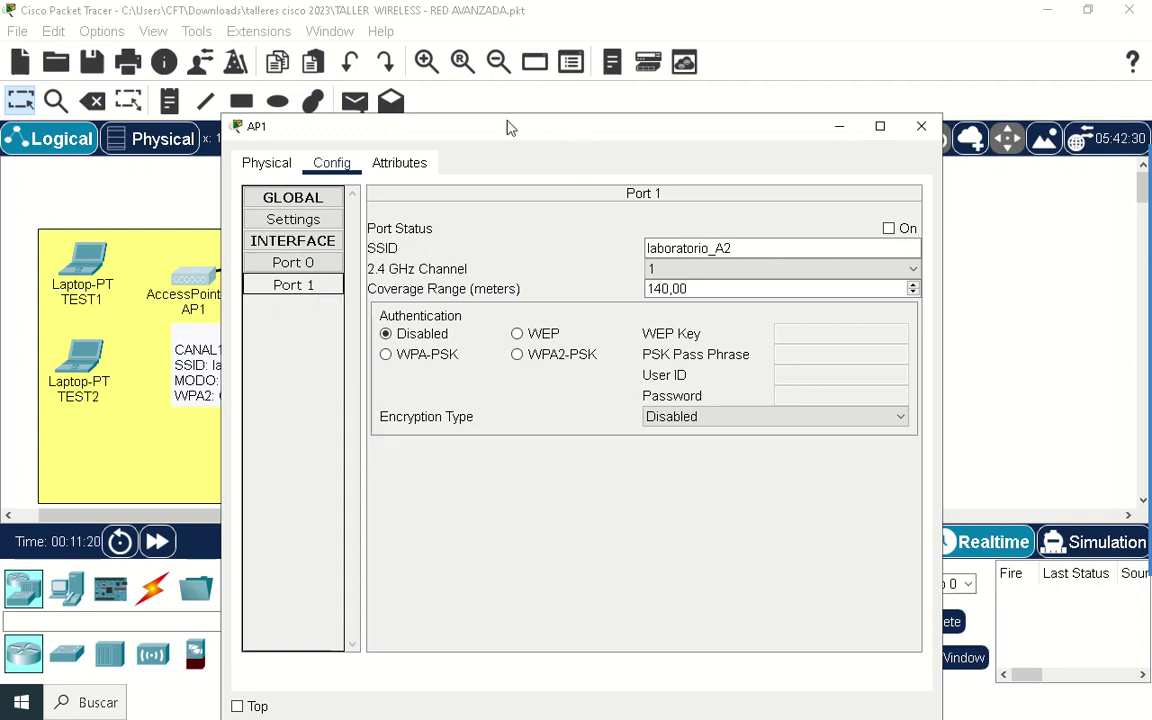
drag(506, 123, 695, 114)
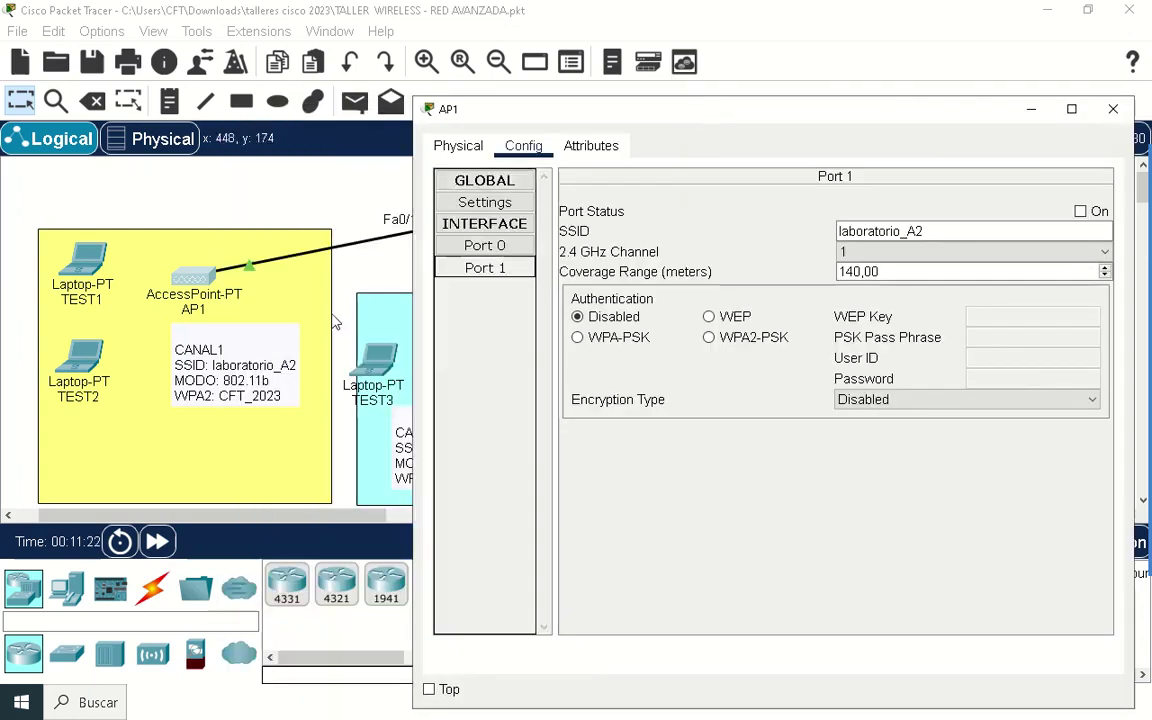
drag(766, 108, 718, 102)
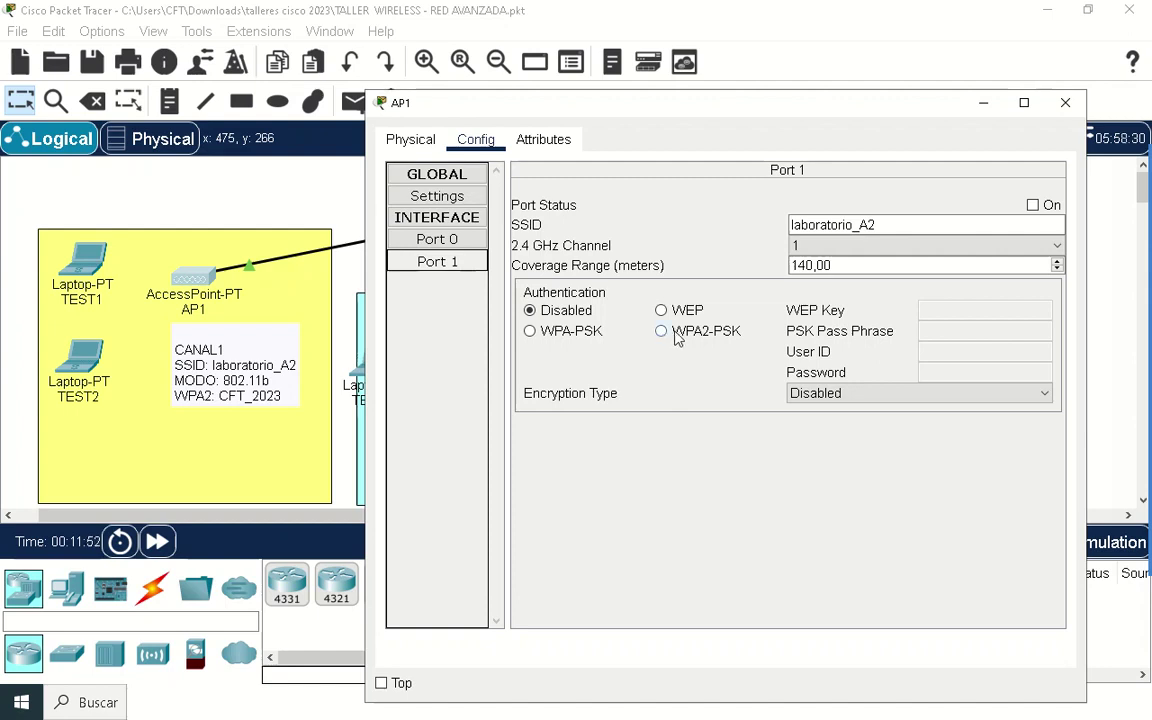
Step: Secure AP1's Port 1 with WPA2-PSK, the lab pass phrase and AES encryption
click(670, 336)
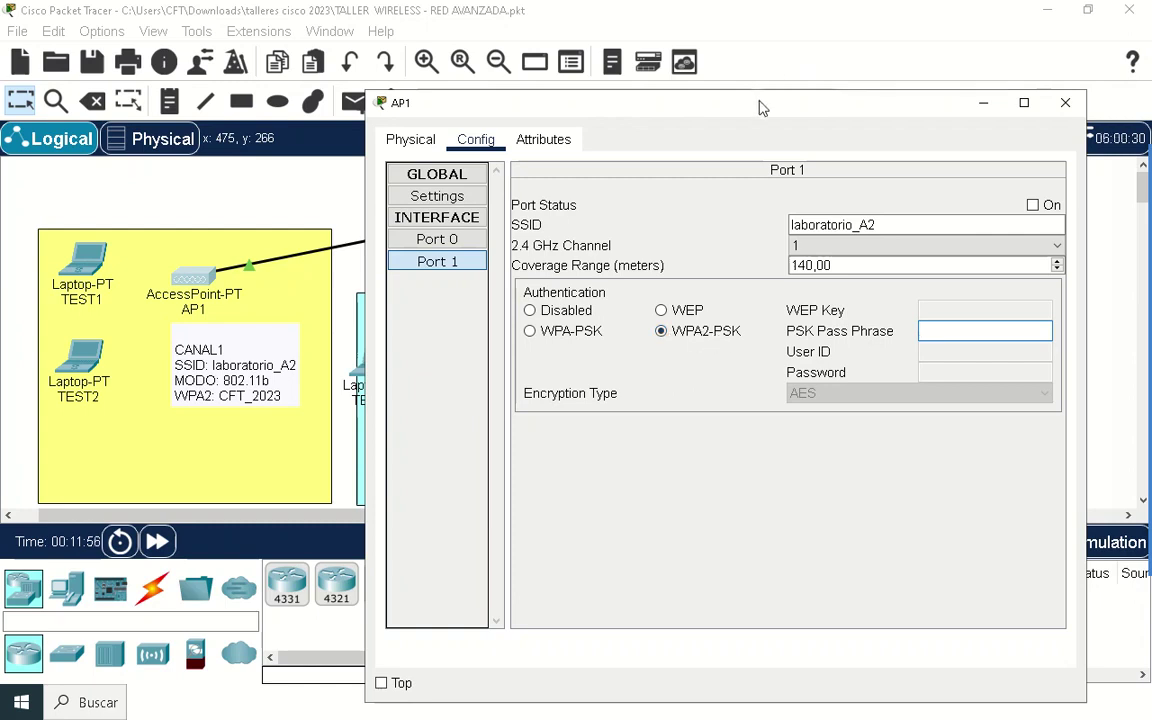
drag(760, 107, 636, 79)
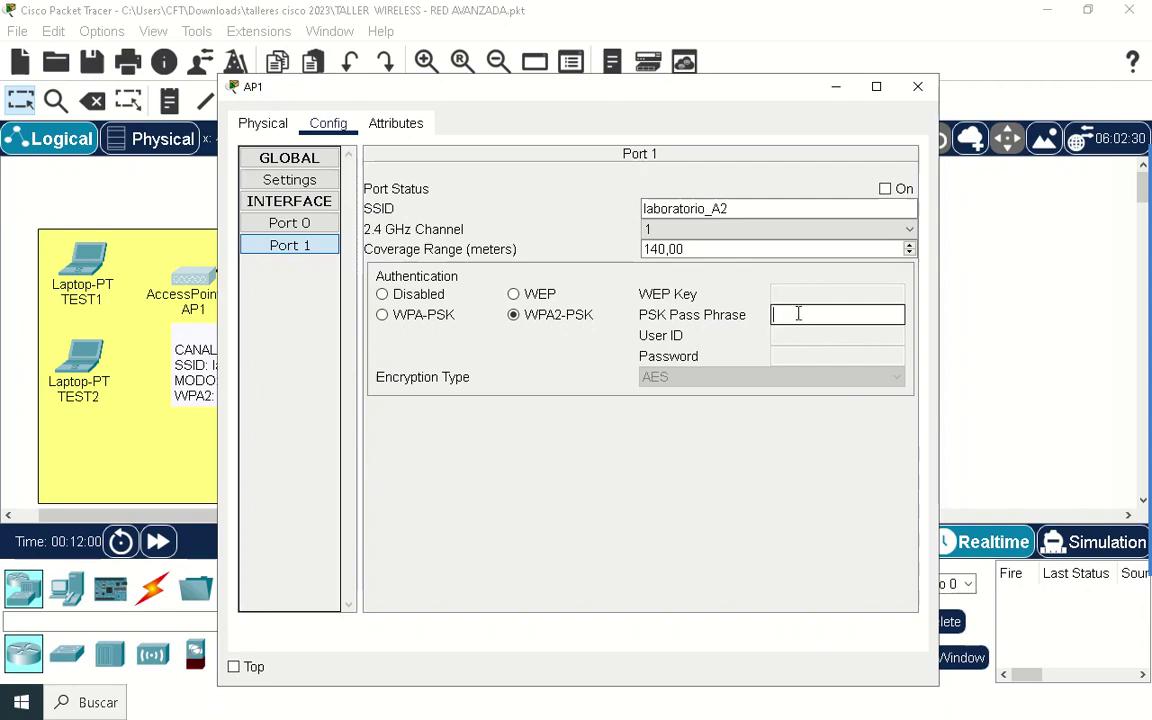
drag(504, 96, 501, 43)
click(810, 280)
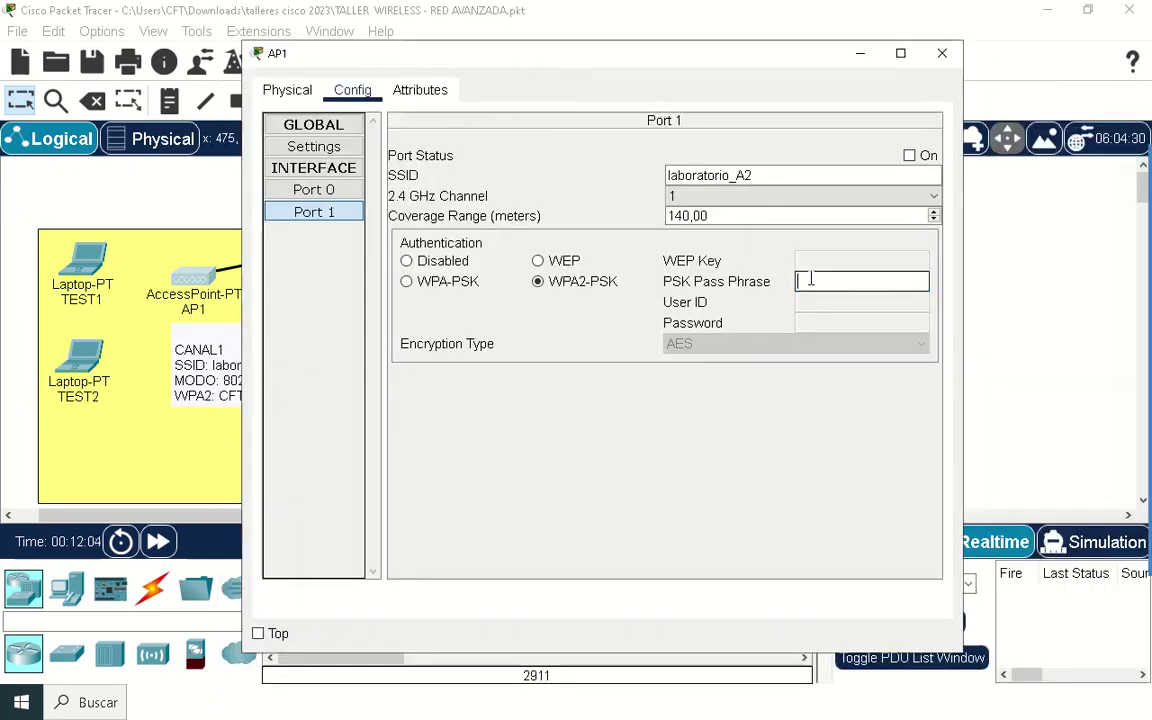
text(CFT_2023)
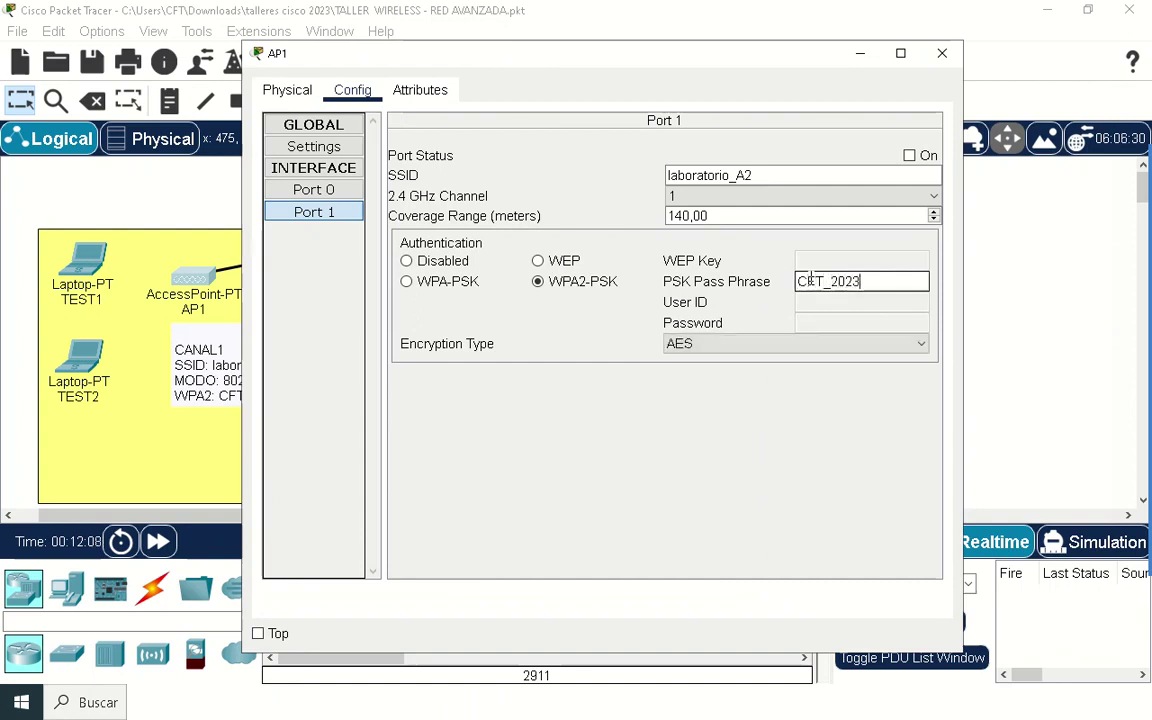
key(Return)
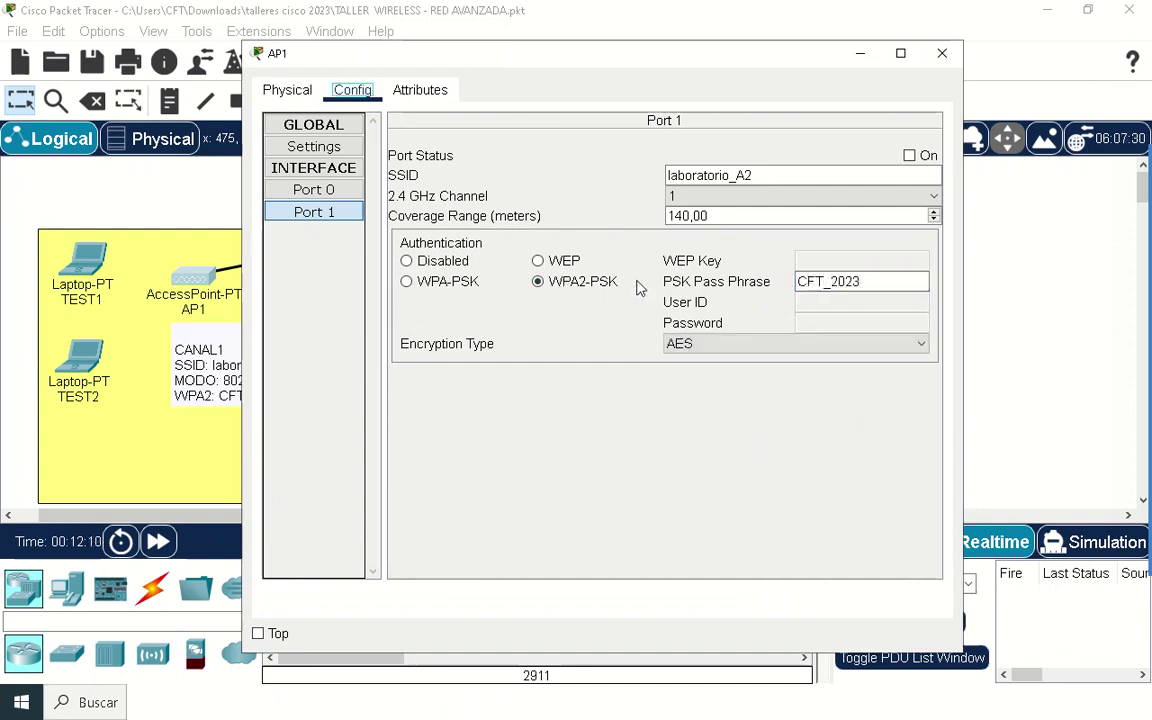
click(700, 343)
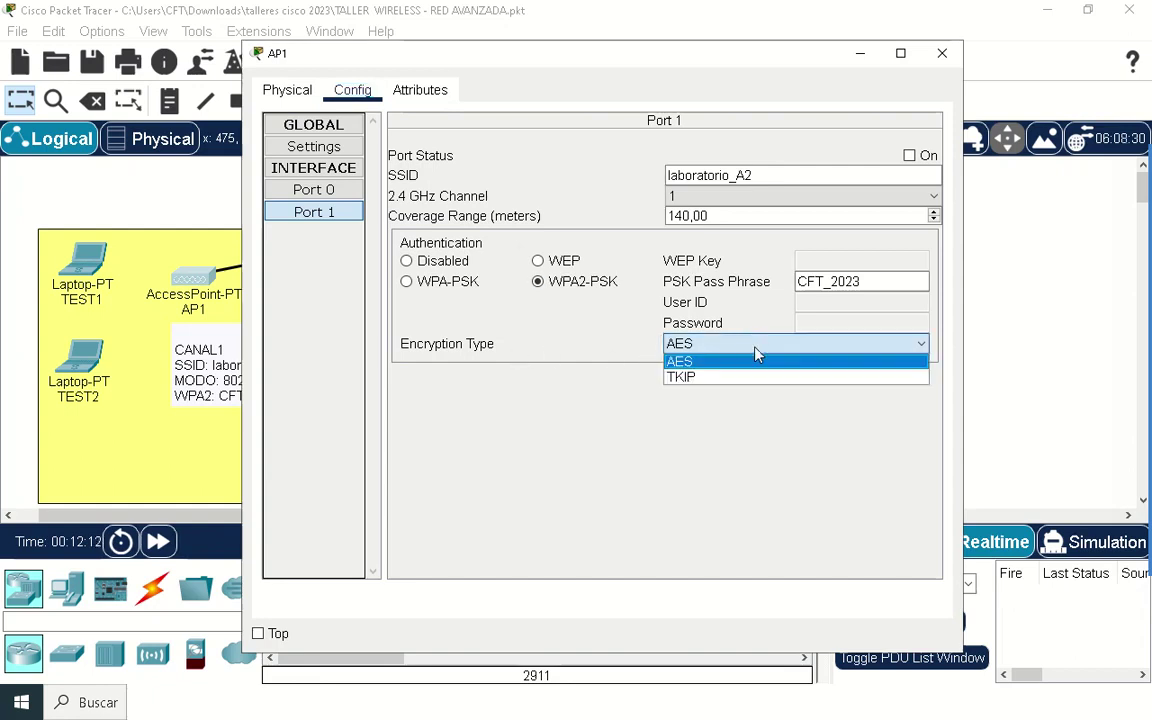
click(728, 363)
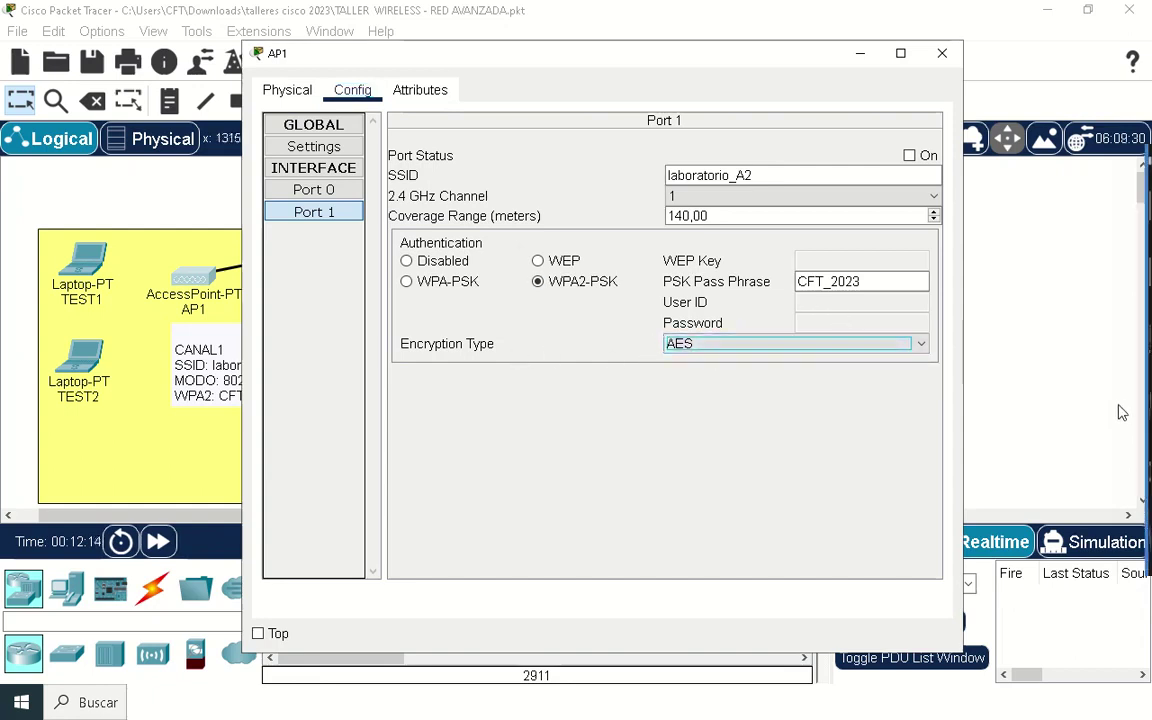
Step: Copy AP1's pass phrase for reuse, switch Port 1 on, and close AP1's settings
drag(893, 284, 764, 300)
right_click(805, 283)
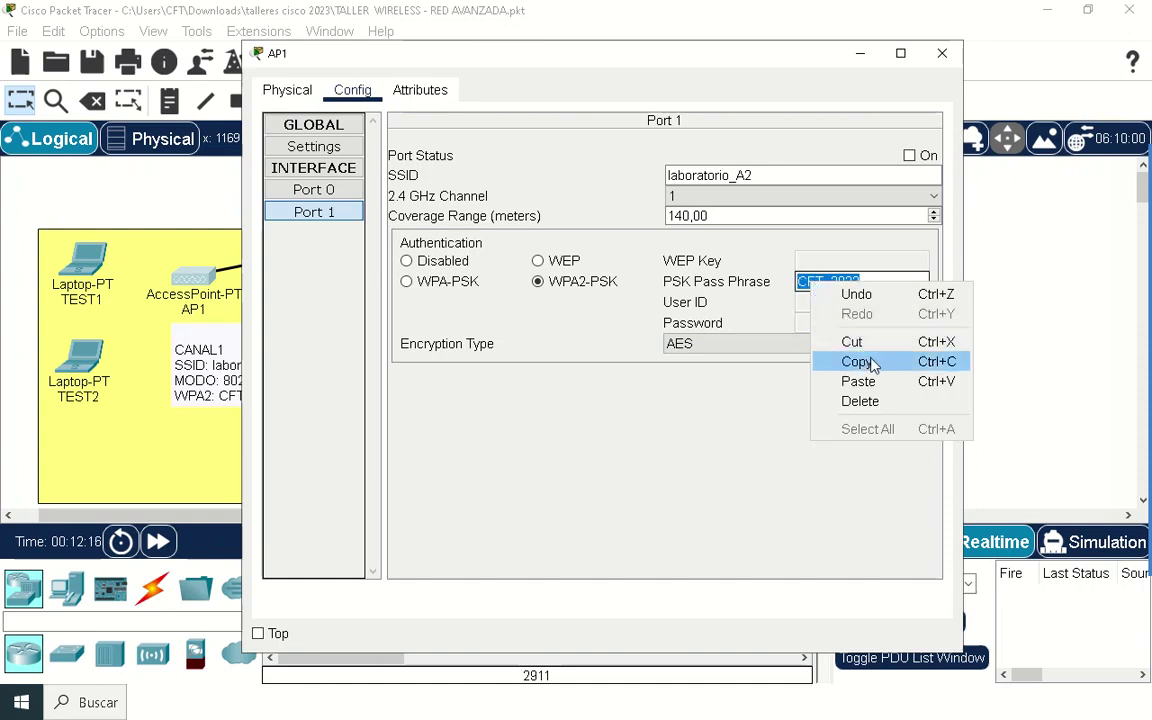
click(830, 362)
click(1111, 463)
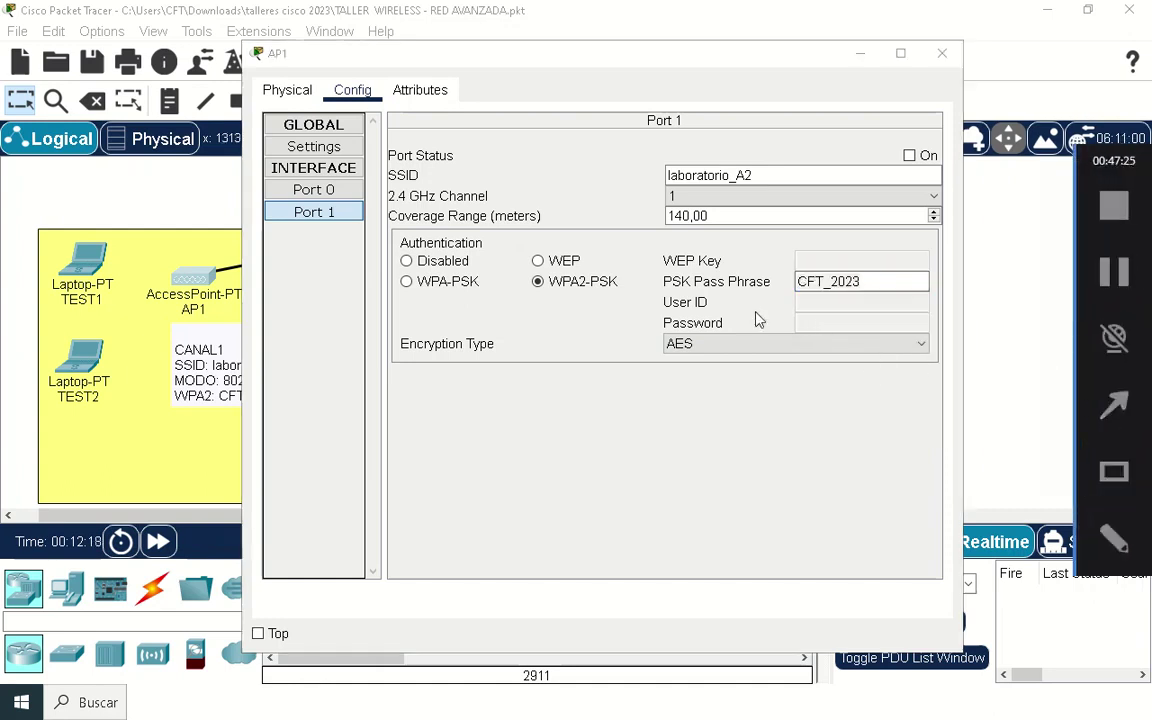
drag(400, 152, 938, 355)
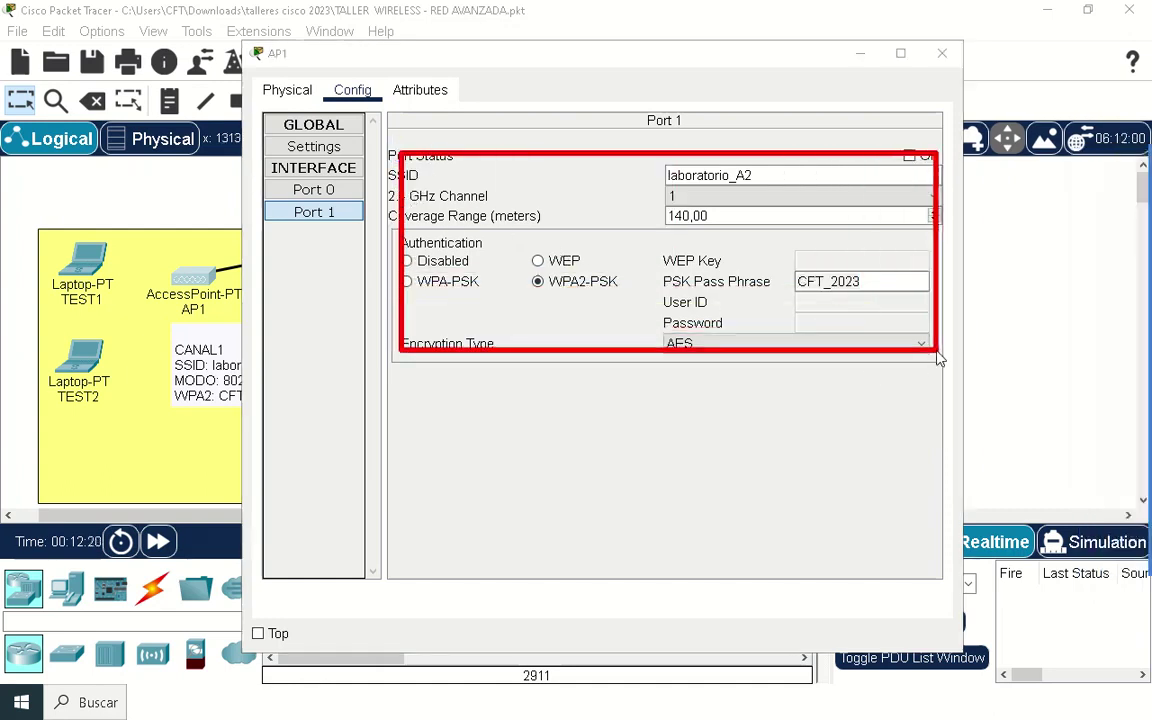
click(913, 165)
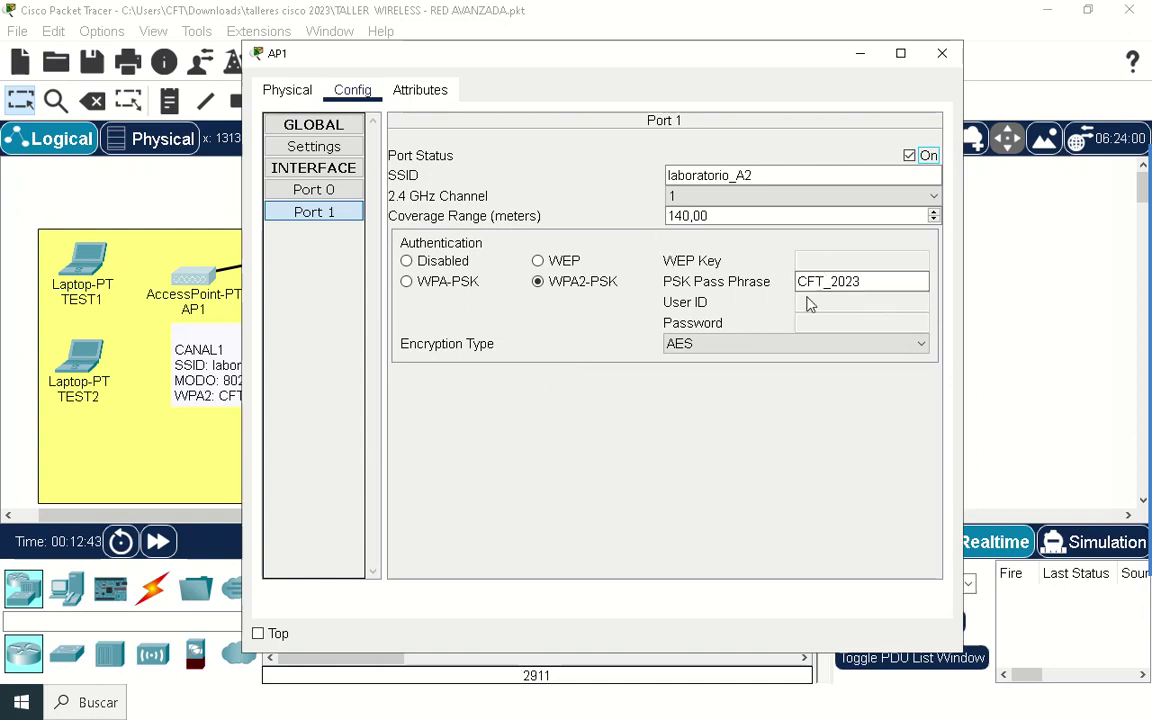
click(944, 54)
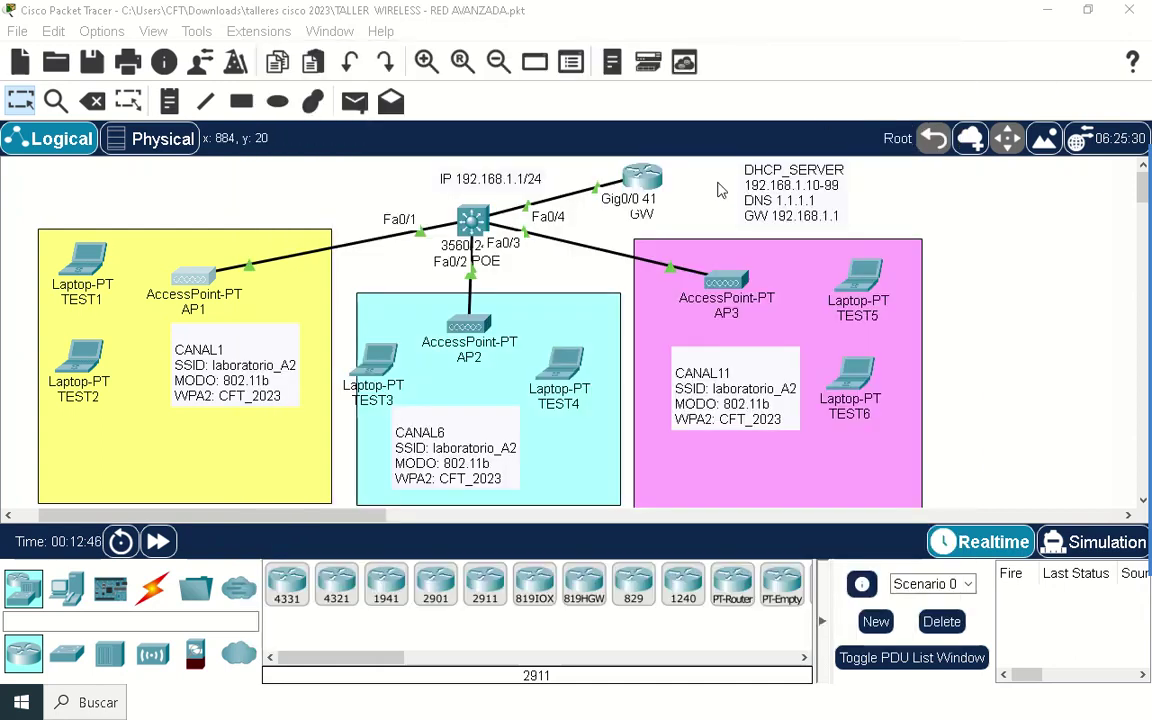
Step: Set AP2's Port 1 to WPA2-PSK and paste in the copied pass phrase
click(469, 327)
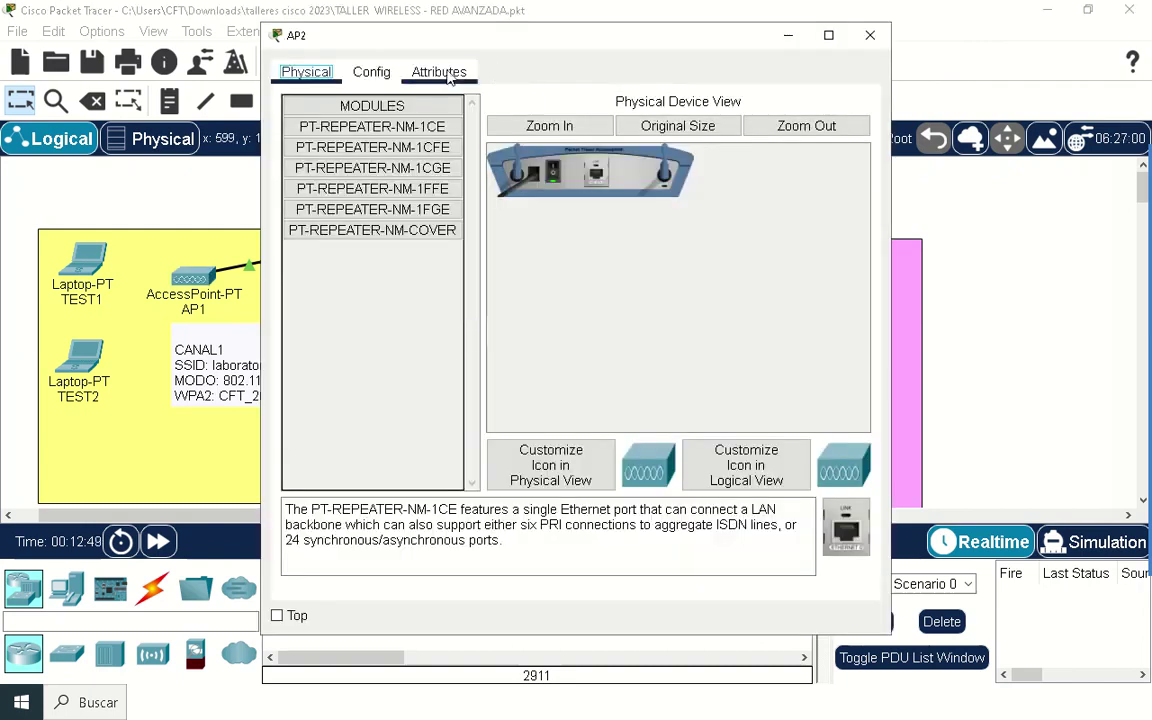
click(371, 72)
click(333, 172)
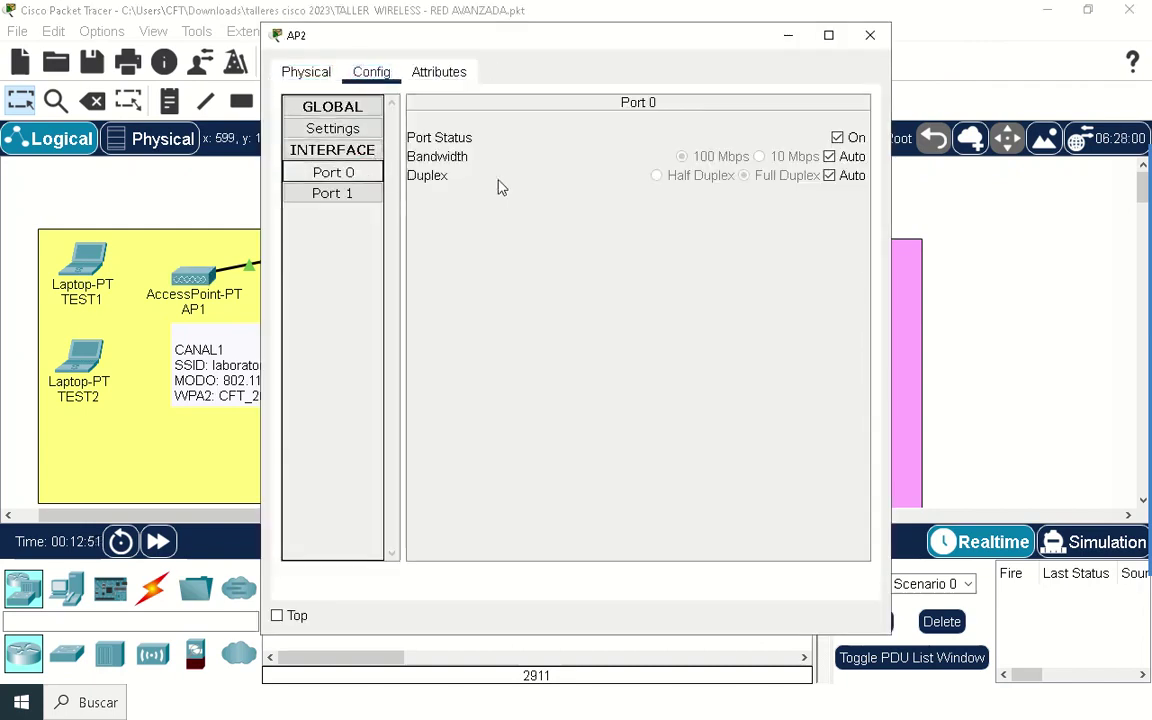
click(372, 190)
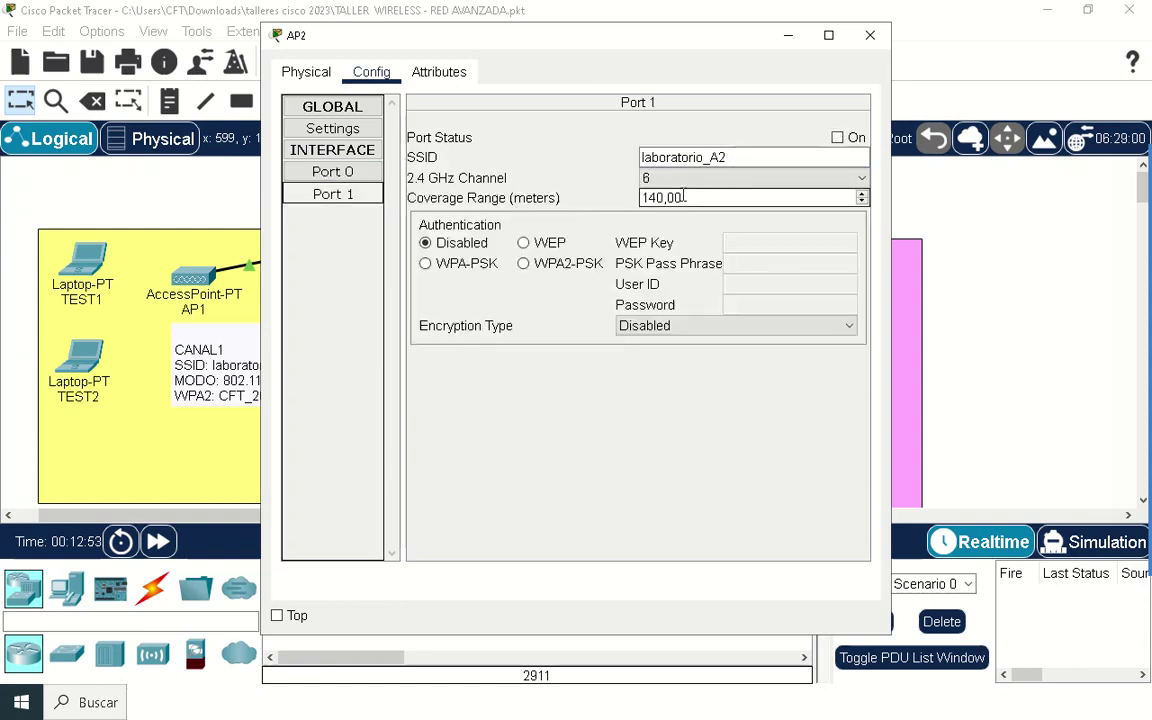
click(524, 263)
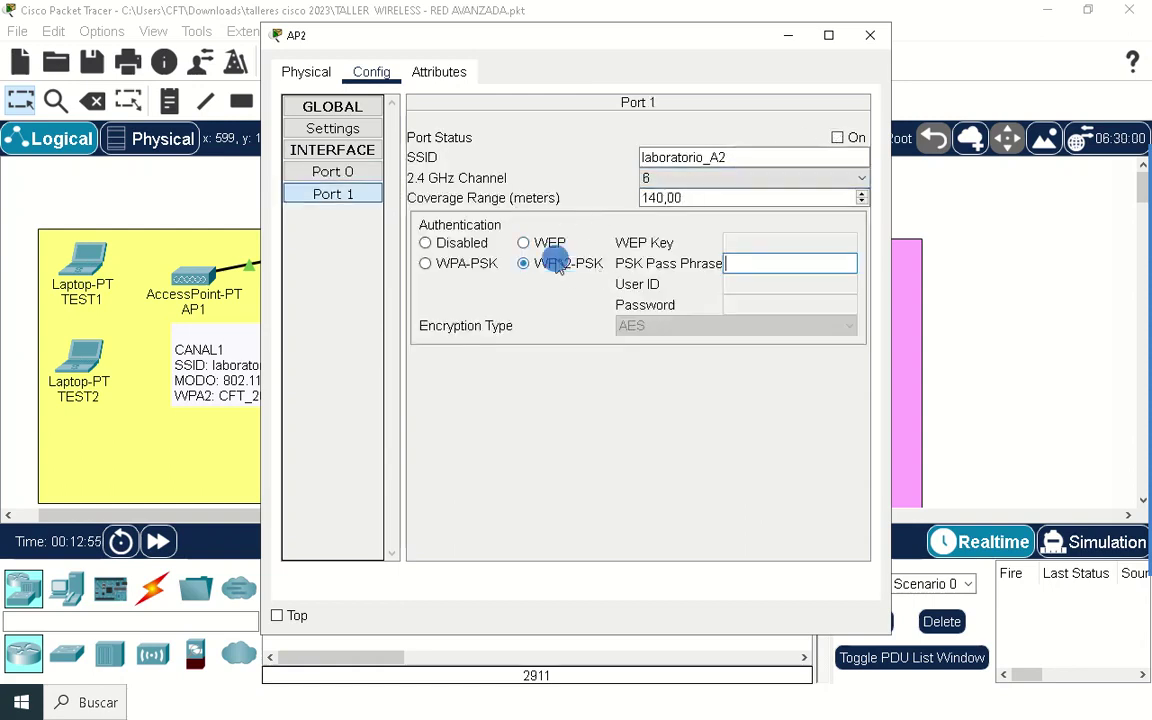
click(786, 262)
right_click(786, 262)
click(822, 360)
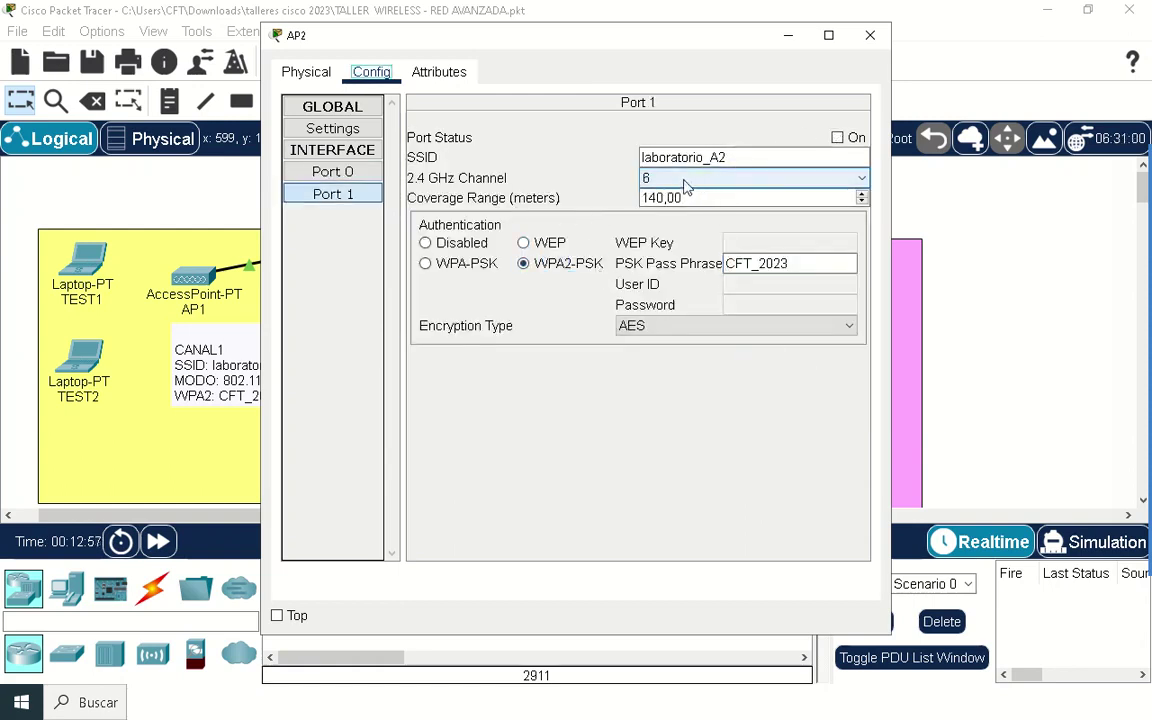
Step: Switch AP2's Port 1 on and close AP2's settings window
click(840, 138)
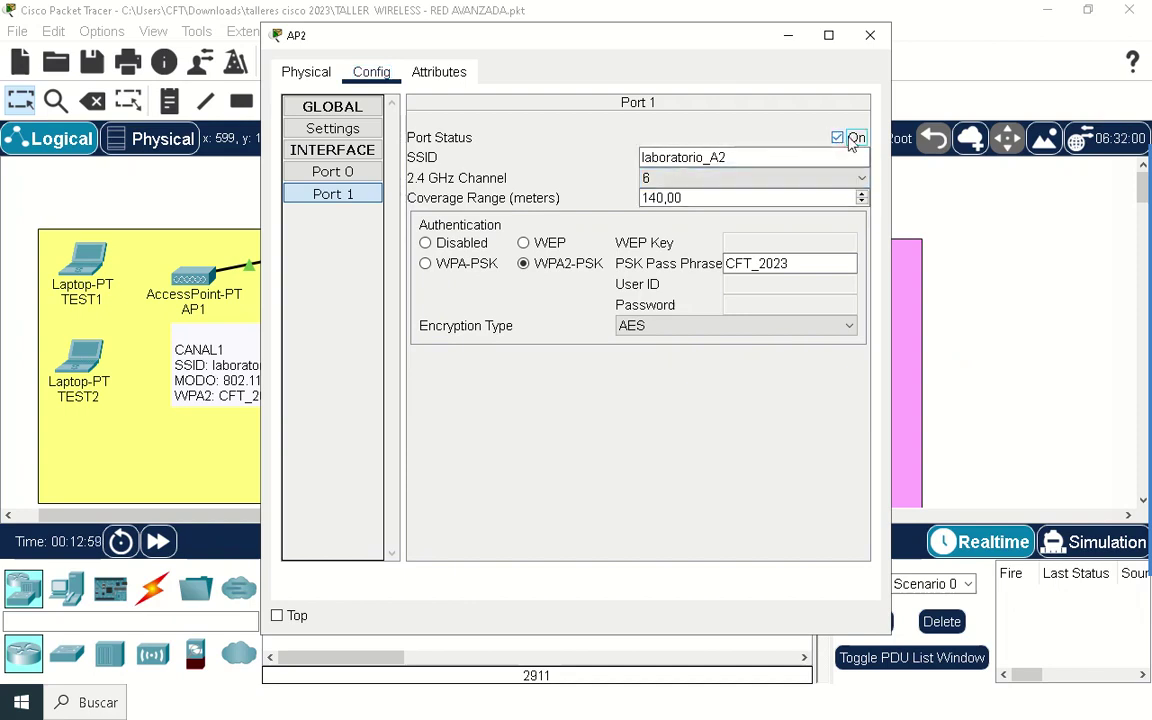
drag(699, 46, 575, 96)
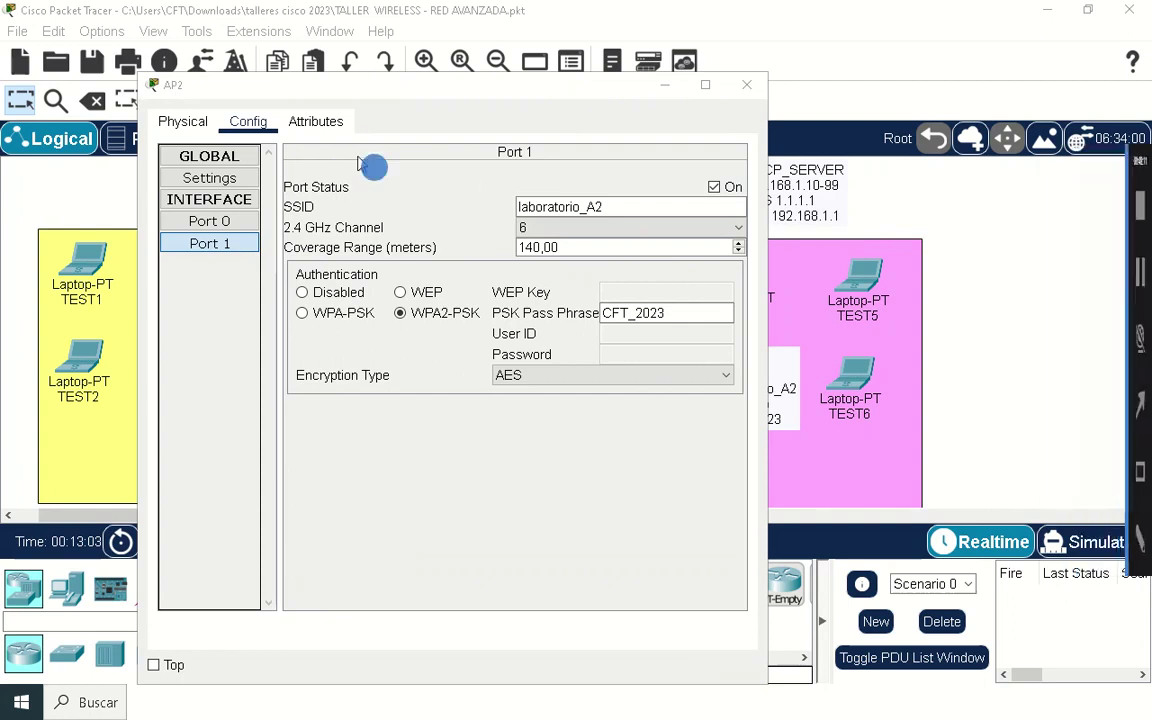
mouse_move(345, 152)
mouse_down()
mouse_move(758, 447)
mouse_move(798, 426)
mouse_up()
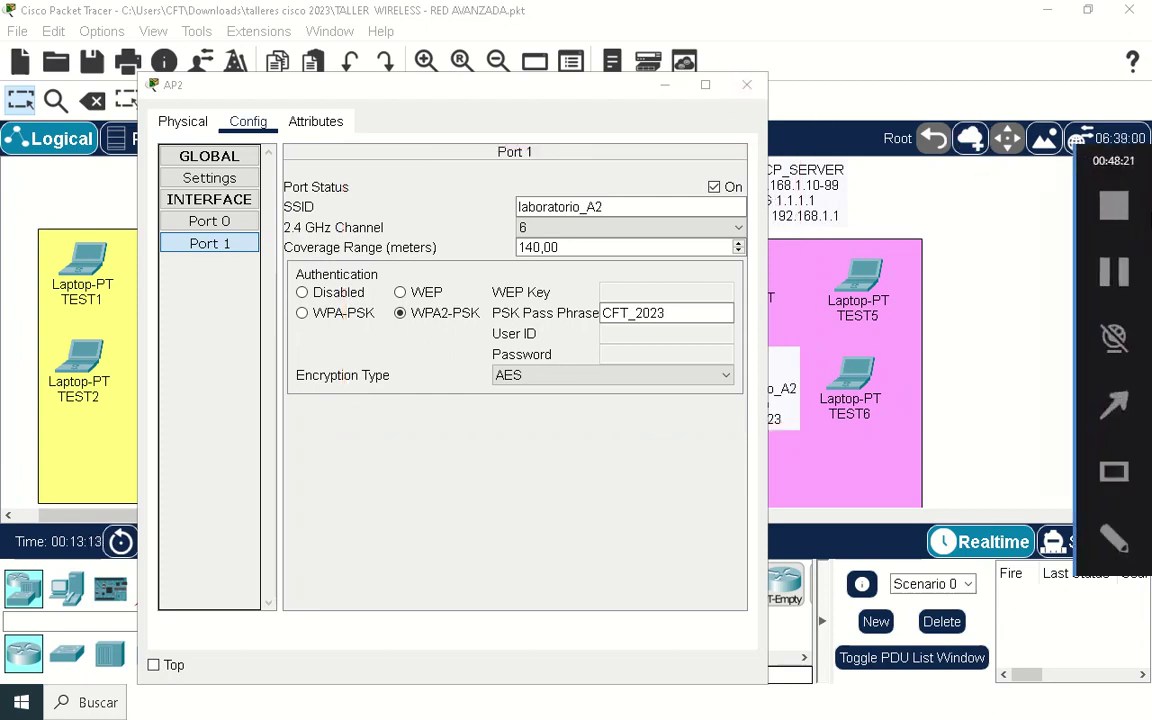
click(747, 87)
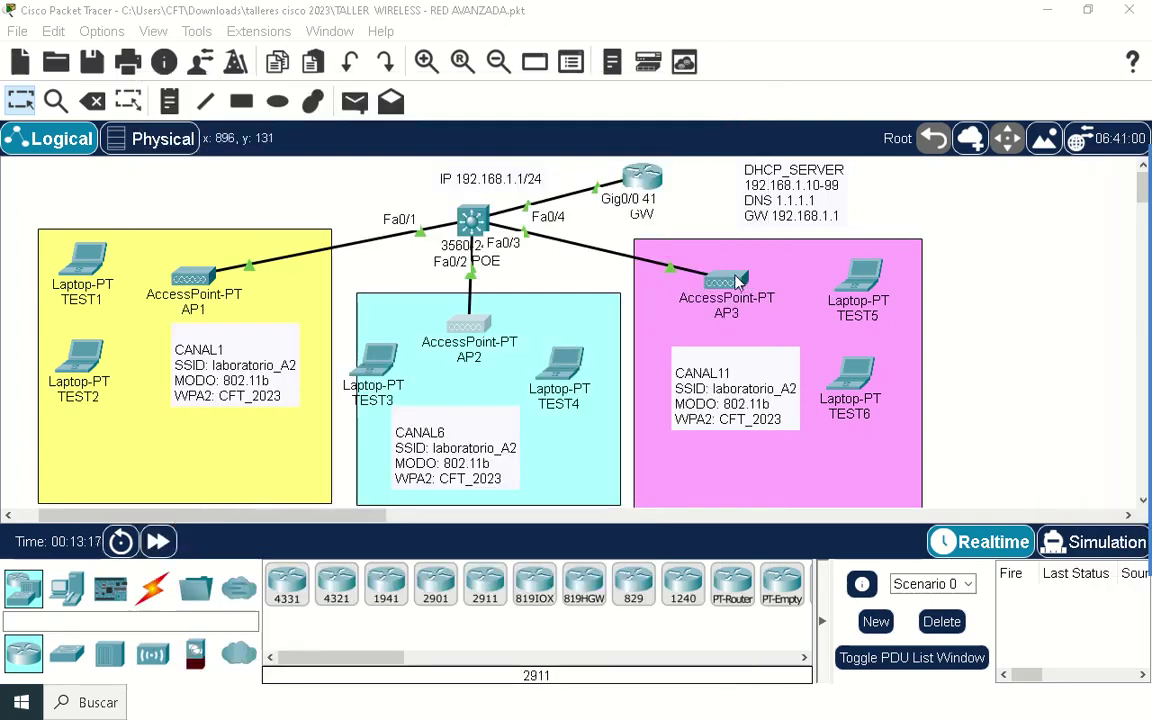
Step: Bring up AP3's Port 1 wireless settings and keep channel 11
click(737, 282)
click(371, 72)
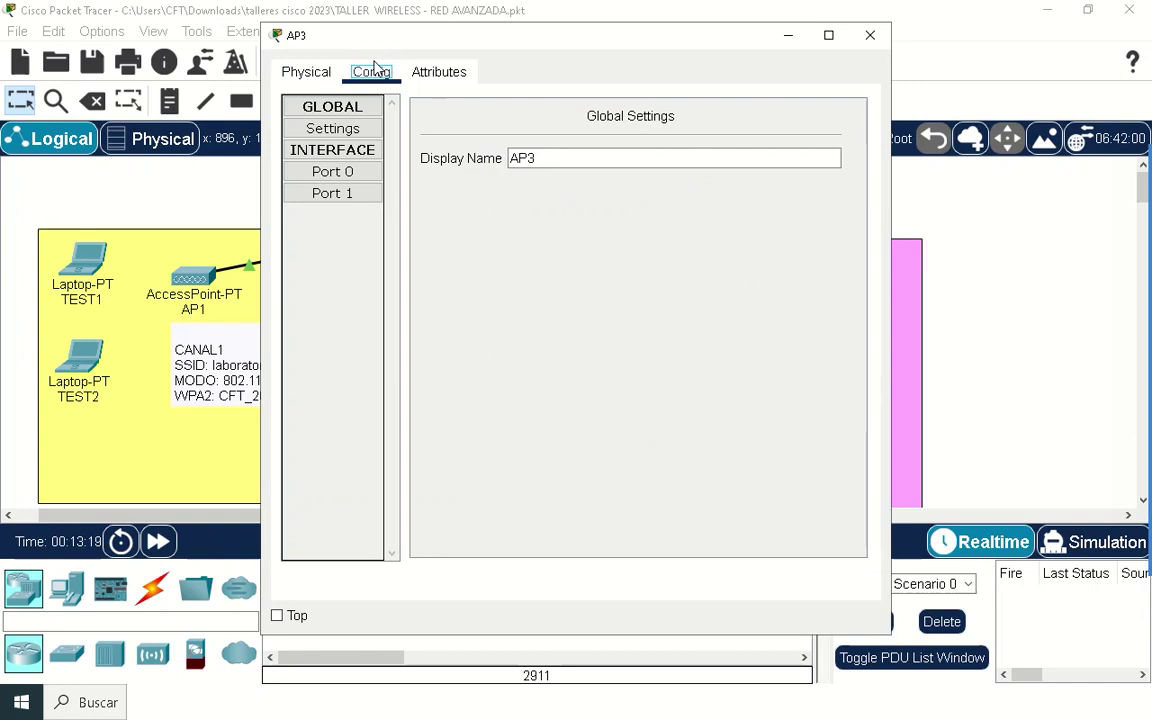
click(366, 176)
click(372, 193)
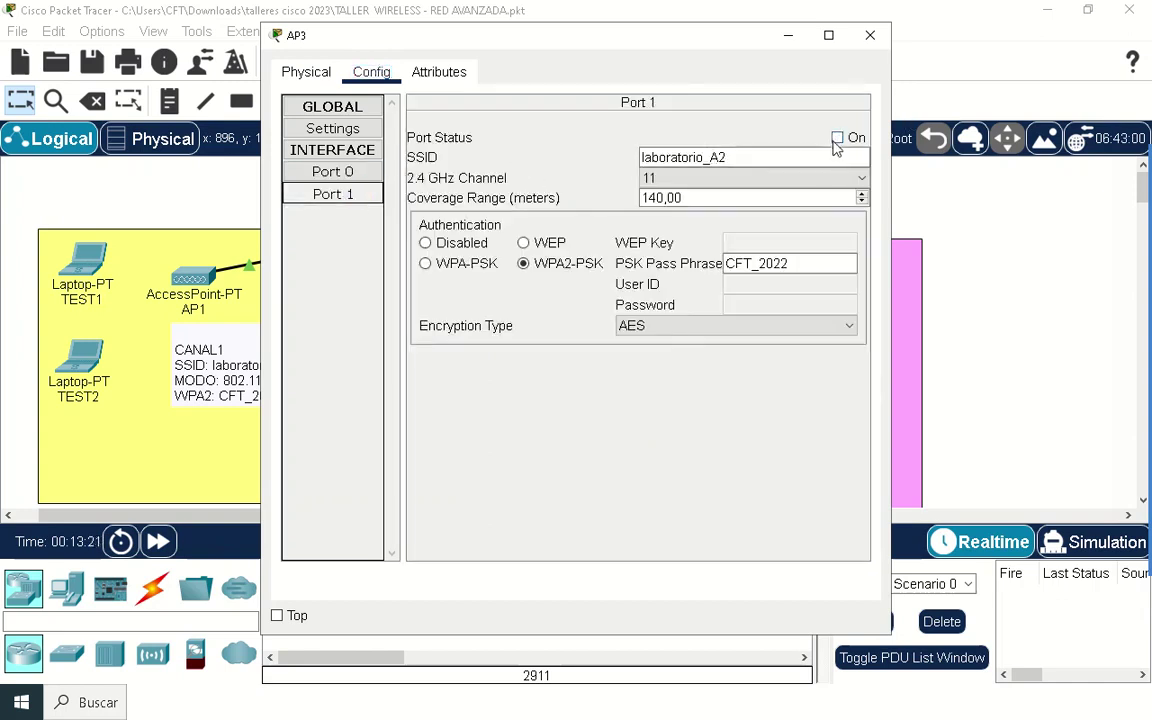
click(775, 181)
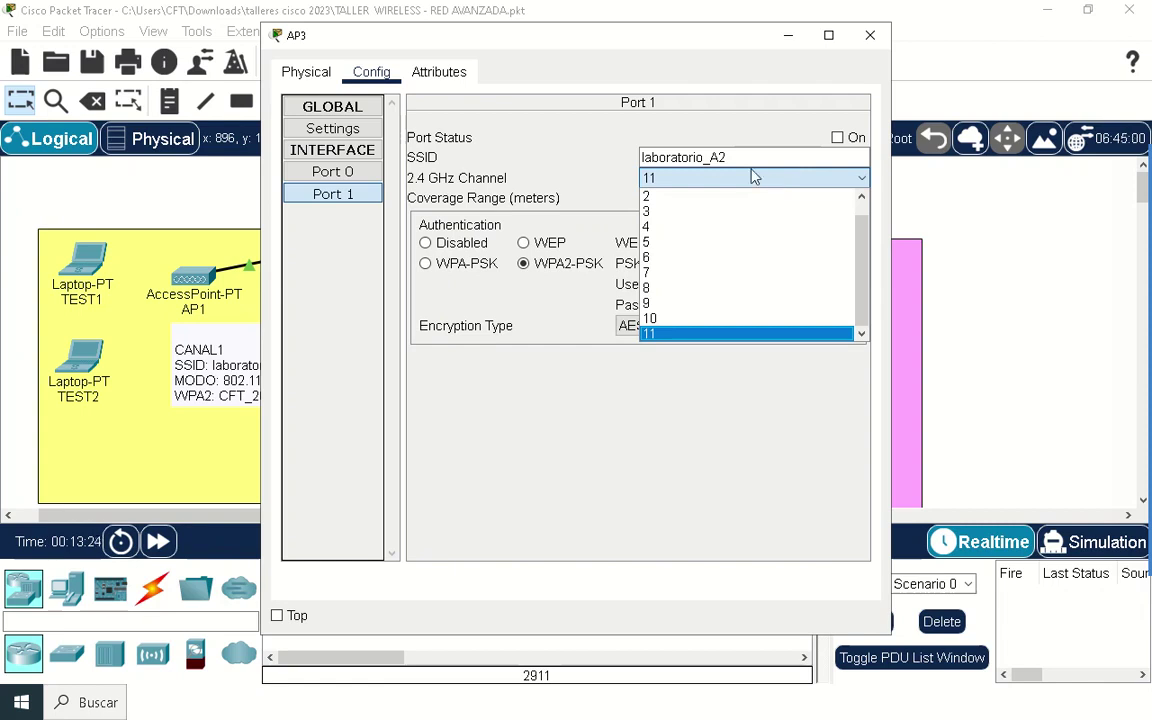
click(571, 129)
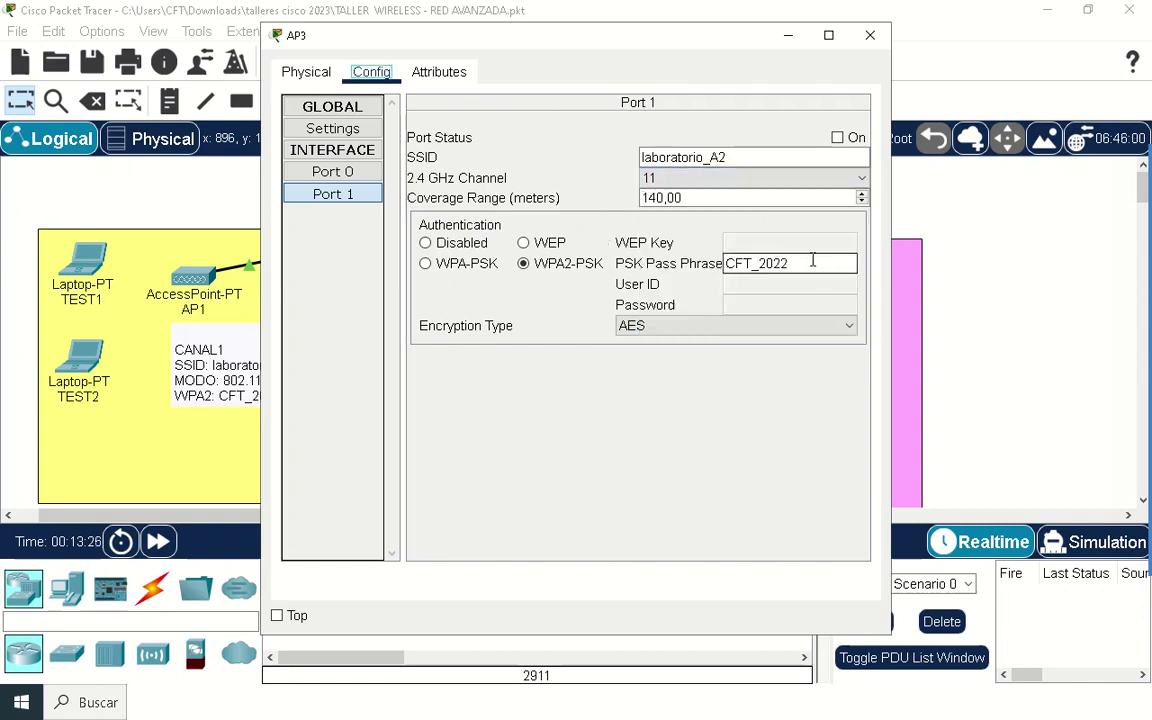
Step: Replace AP3's WPA2 pass phrase with the lab pass phrase, switch Port 1 on, and close AP3
drag(812, 262, 589, 262)
text(CFT_2023)
key(Return)
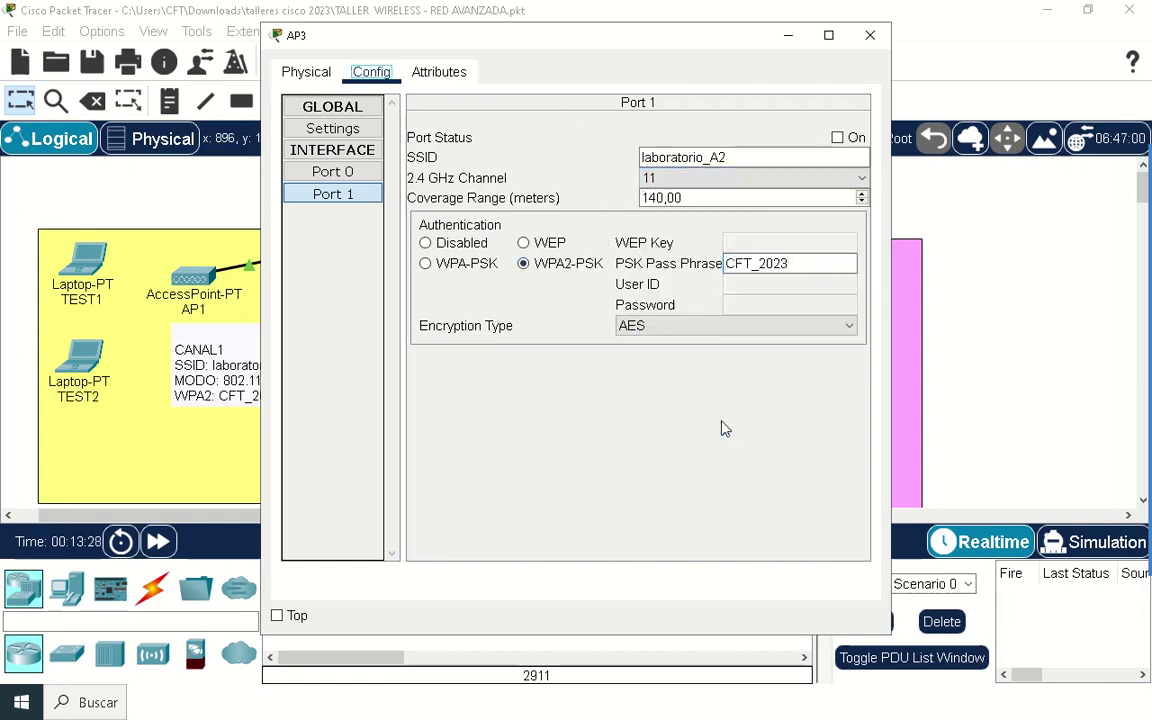
click(837, 138)
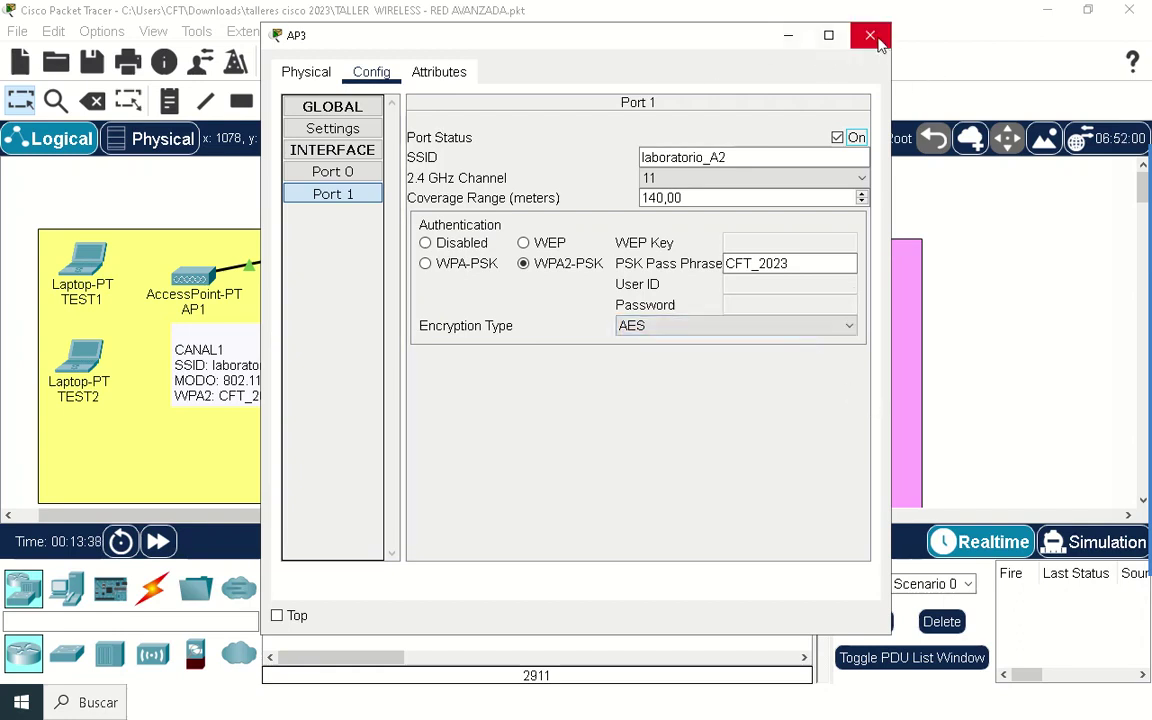
click(300, 74)
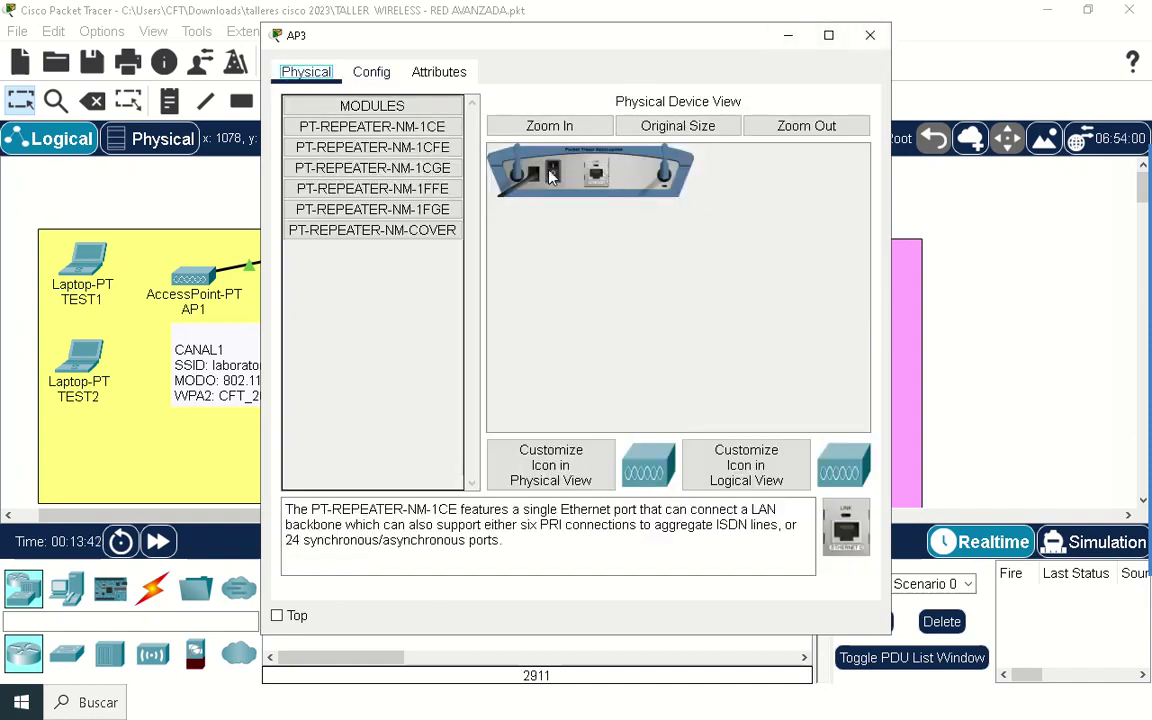
click(869, 37)
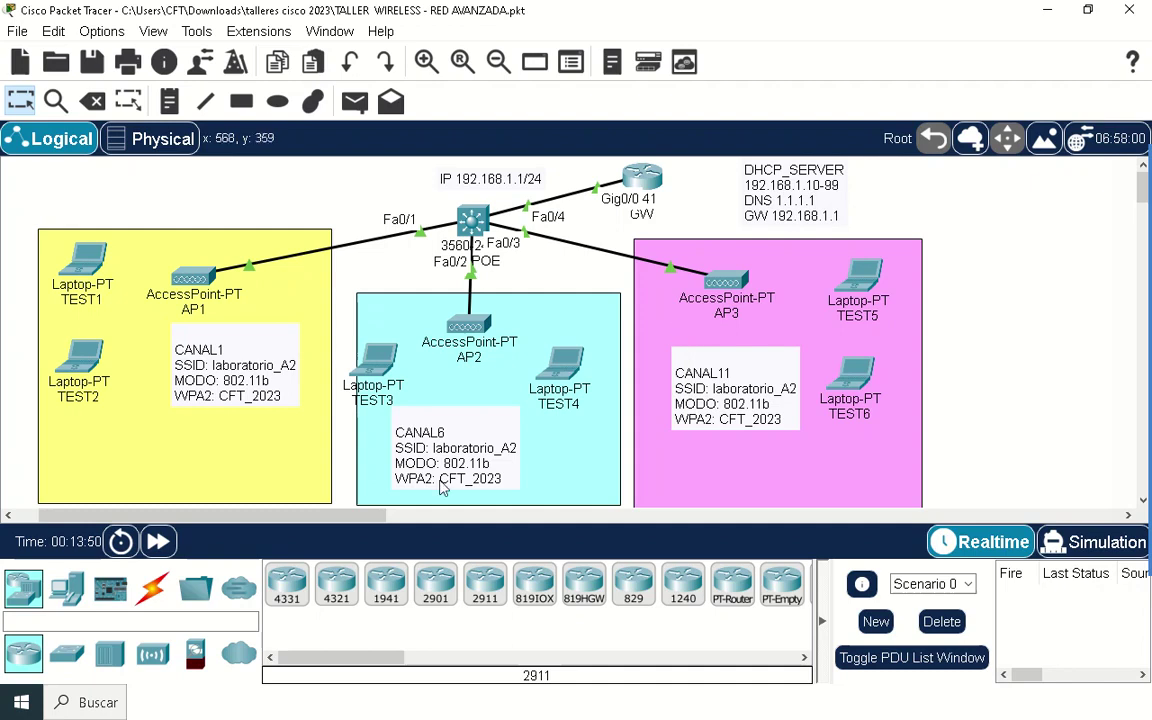
Step: Reposition laptops TEST2 and TEST1, then bring up TEST1's desktop applications
drag(88, 358, 103, 388)
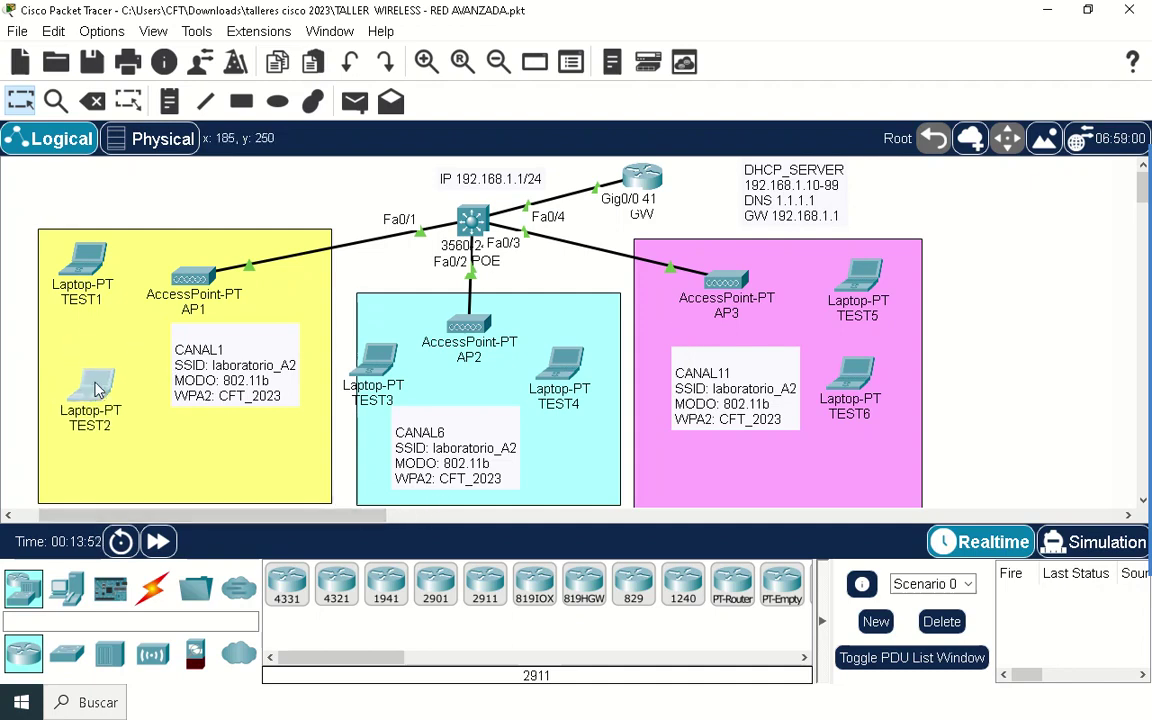
drag(83, 265, 90, 258)
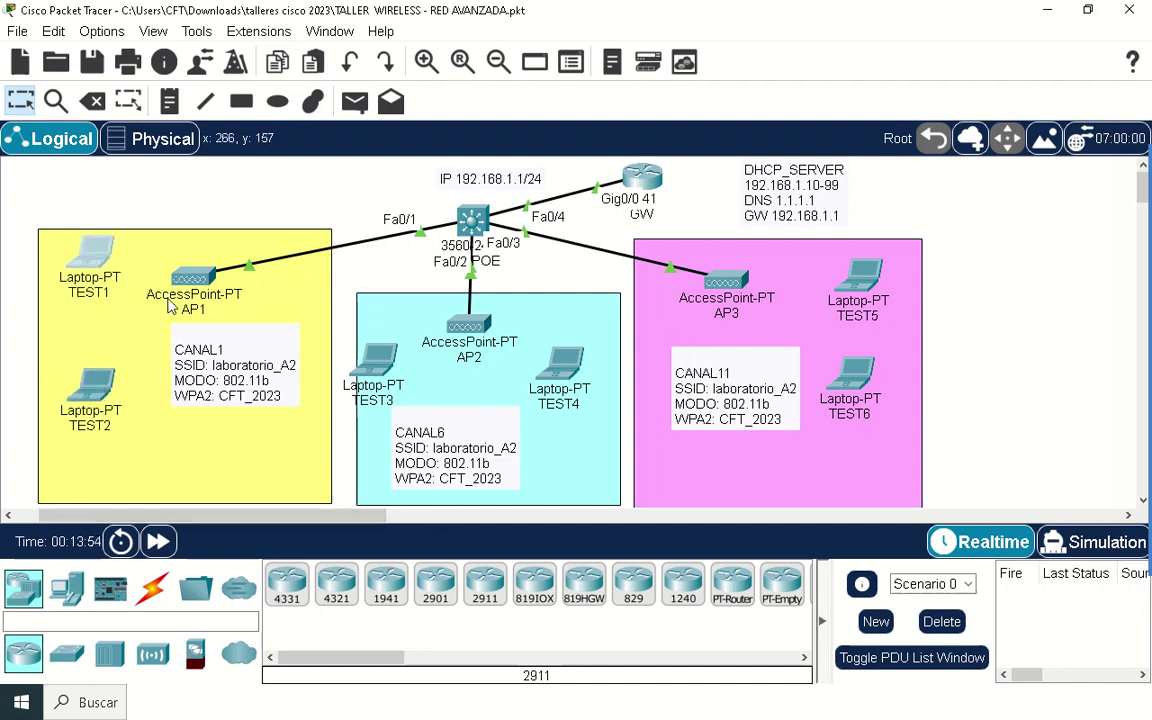
mouse_move(183, 288)
click(96, 255)
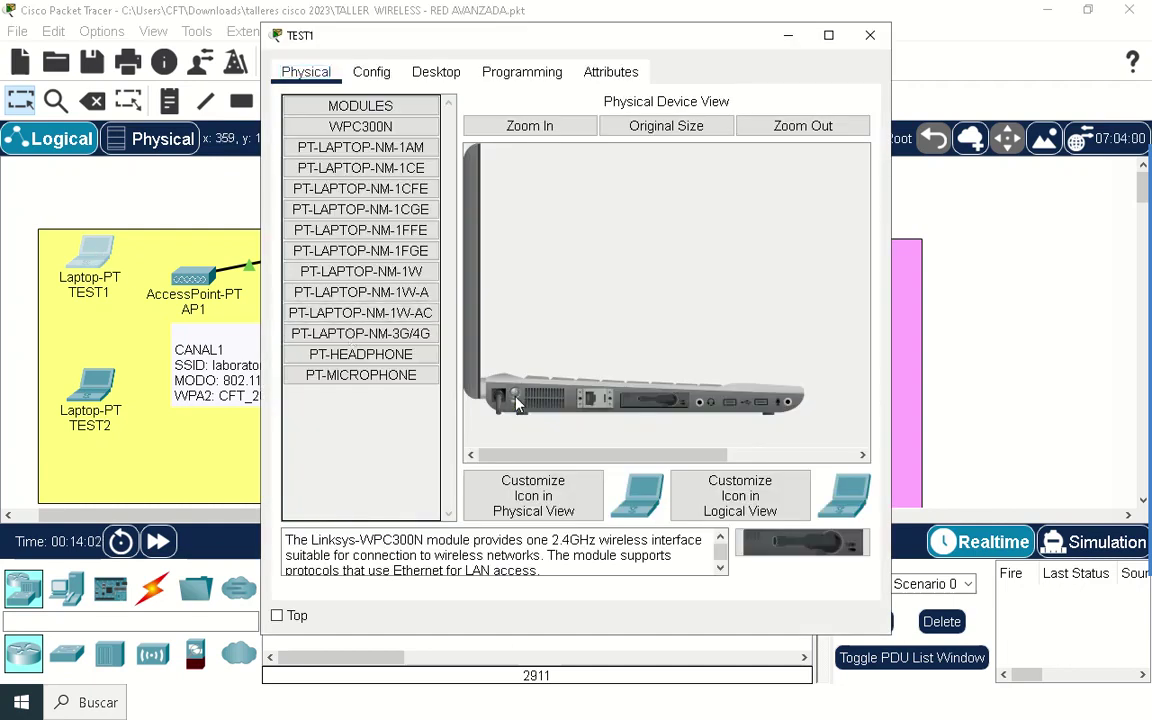
click(438, 68)
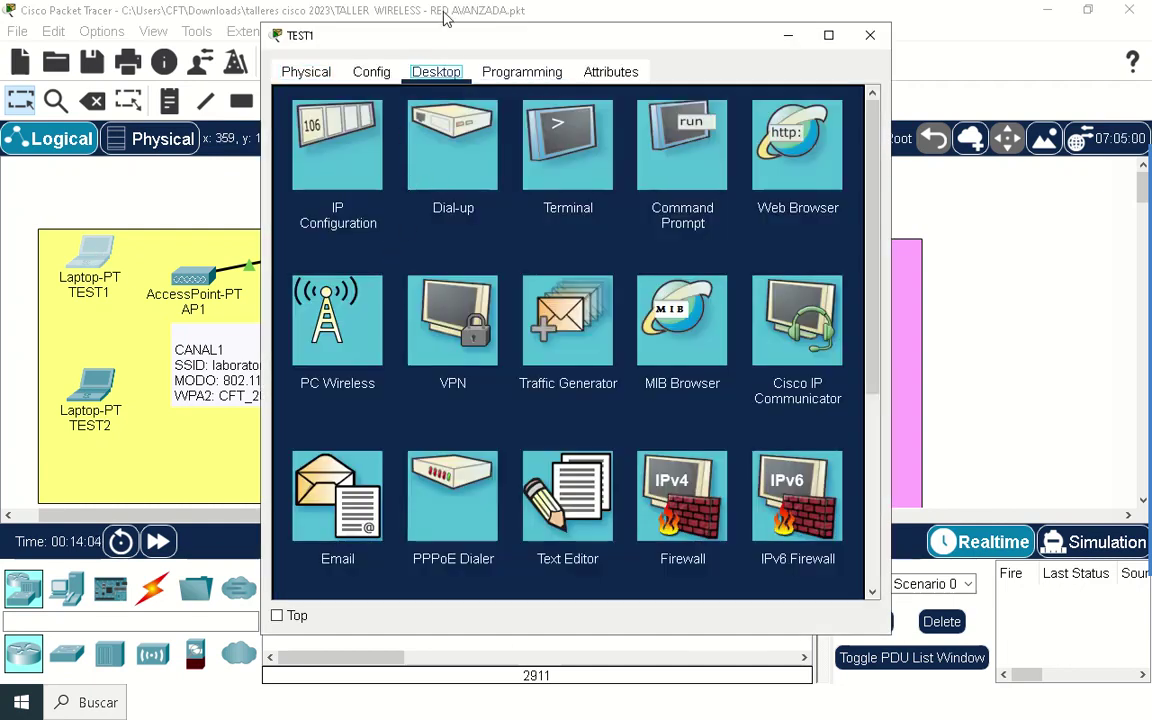
drag(443, 38, 547, 38)
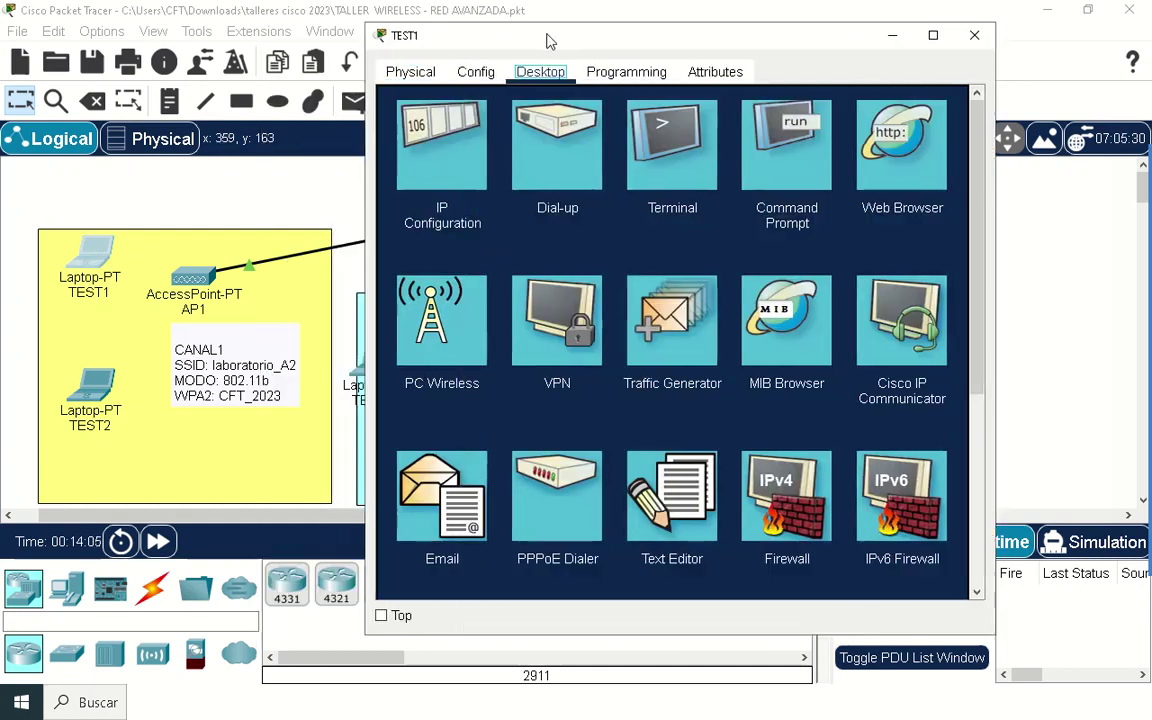
Step: Join TEST1 to laboratorio_A2 with the pasted WPA2 pre-shared key and close its window
click(455, 318)
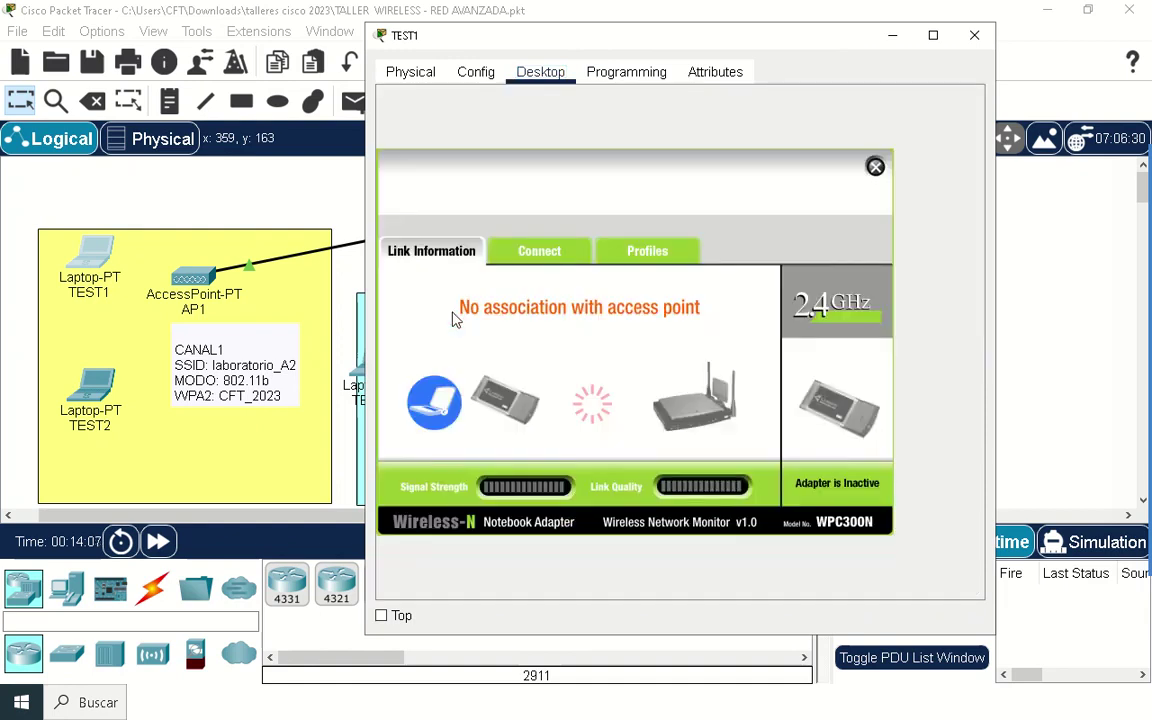
click(532, 248)
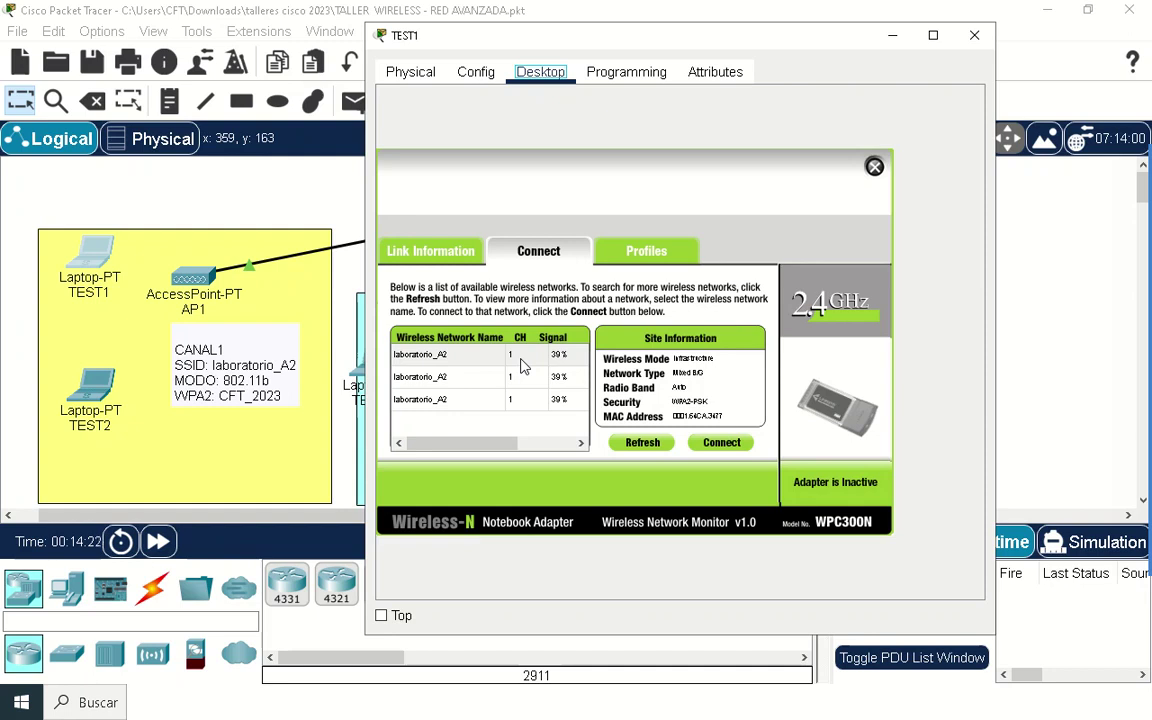
click(522, 360)
click(705, 448)
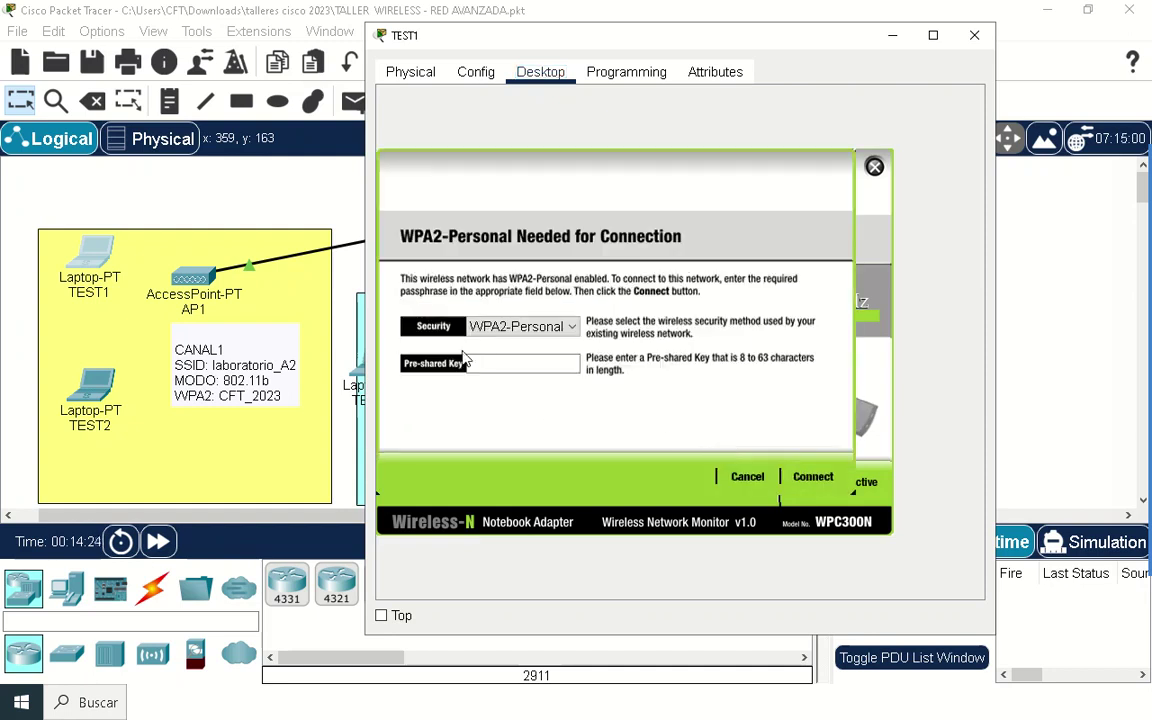
right_click(492, 364)
click(537, 458)
click(812, 477)
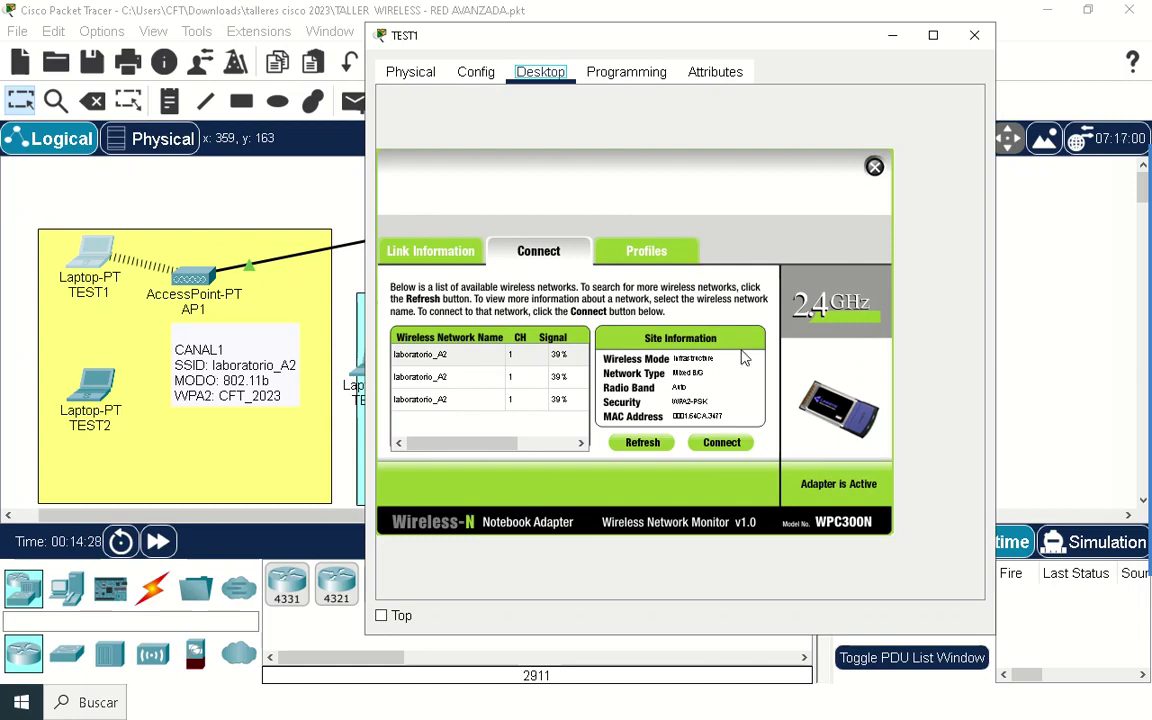
click(974, 35)
click(93, 386)
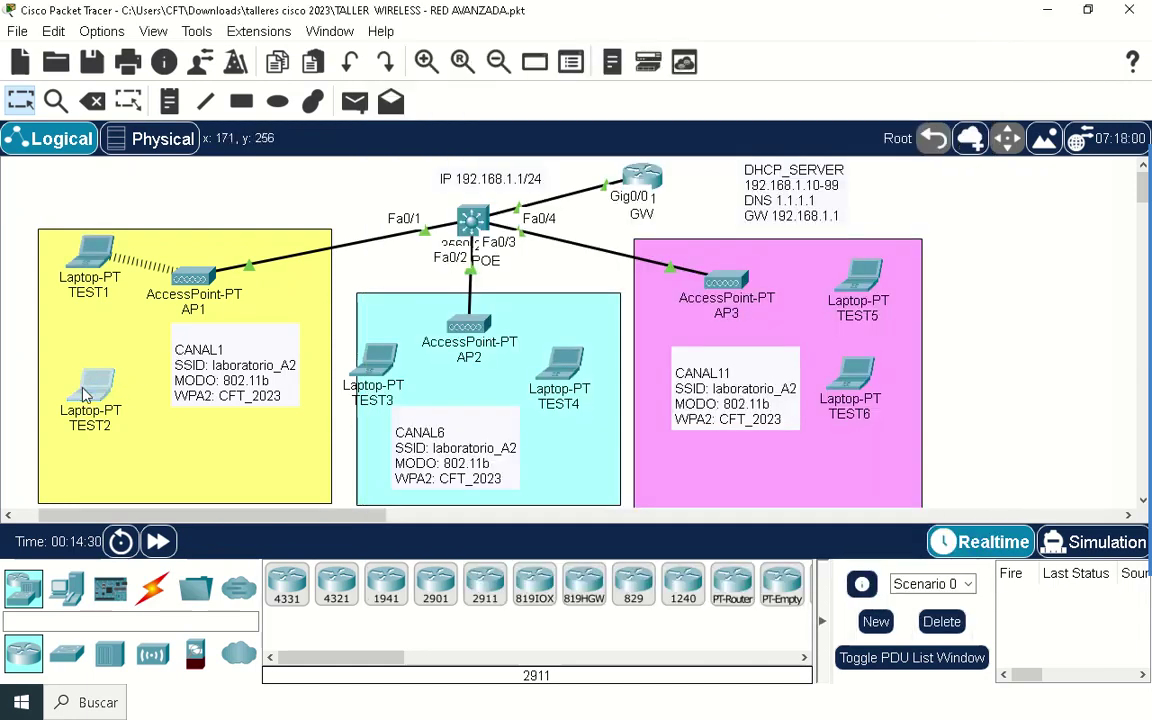
Step: Connect TEST2 to the first laboratorio_A2 network using the pasted pre-shared key
click(436, 72)
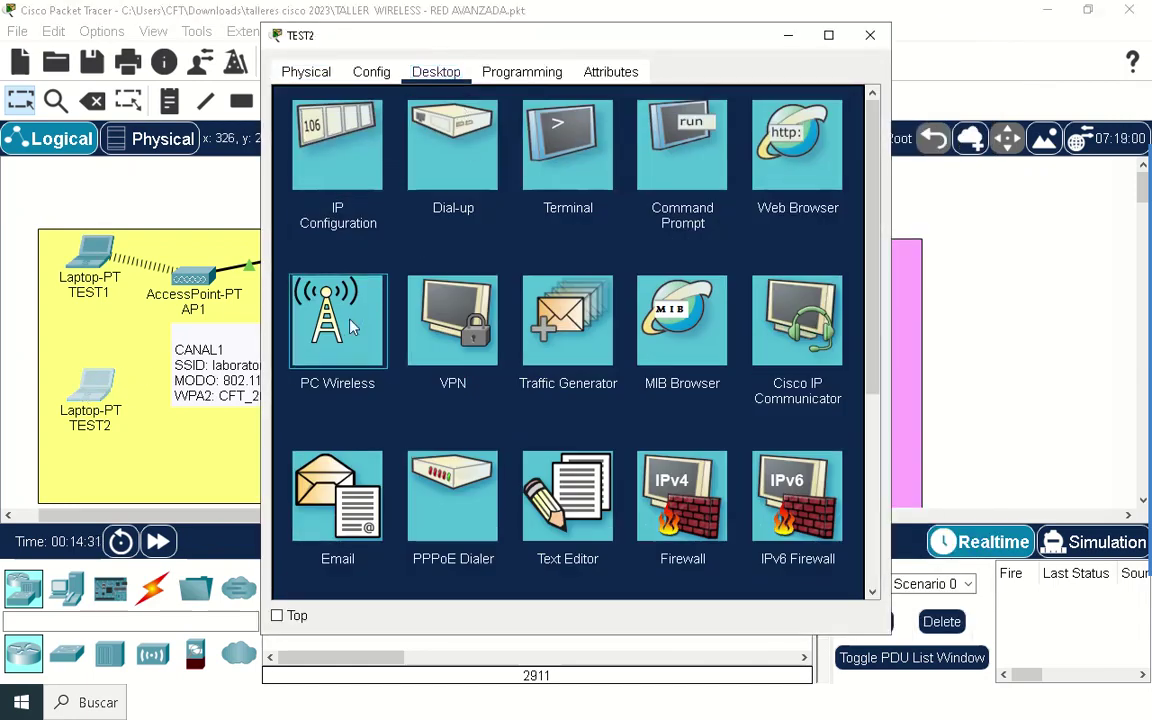
click(338, 318)
click(434, 251)
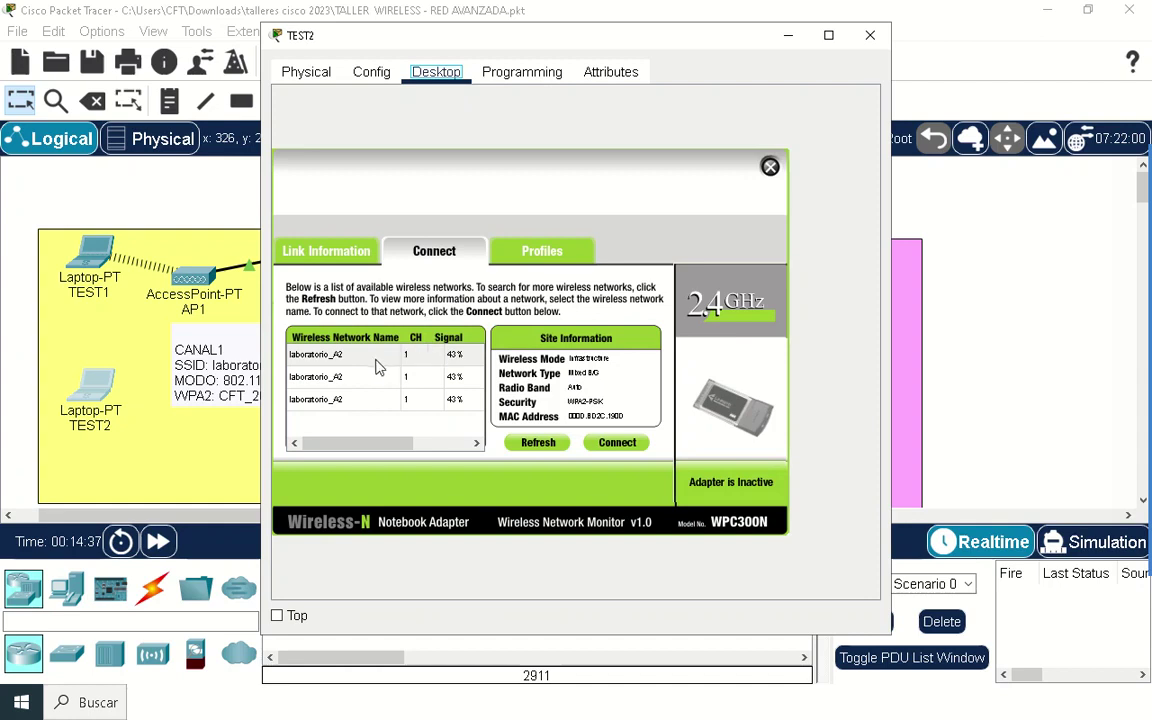
click(378, 356)
click(617, 443)
right_click(408, 364)
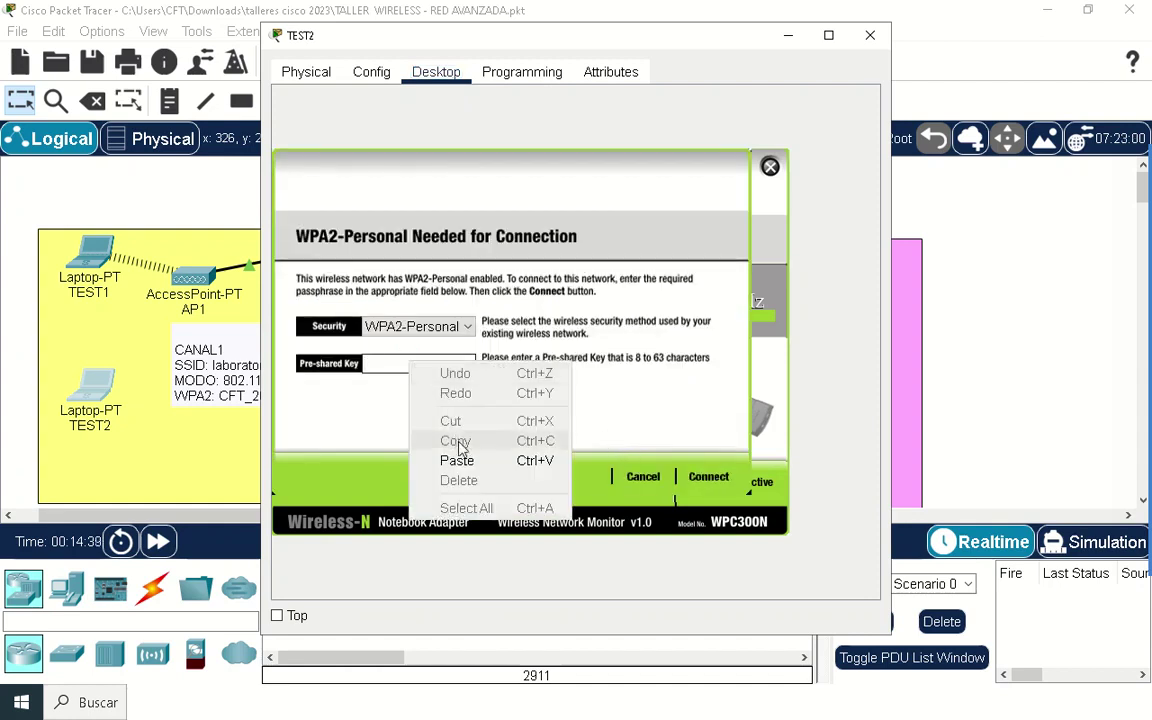
click(455, 458)
click(724, 477)
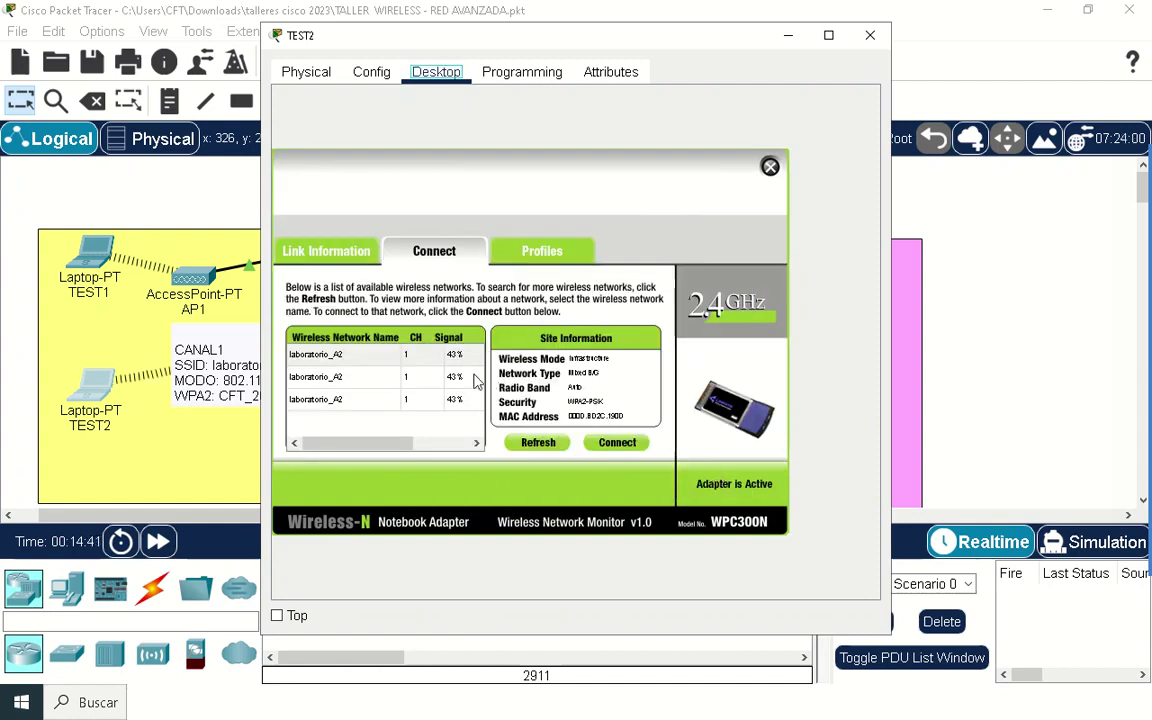
Step: Repeat the connection on the second and third laboratorio_A2 entries with the same key, then close TEST2
click(352, 377)
click(615, 442)
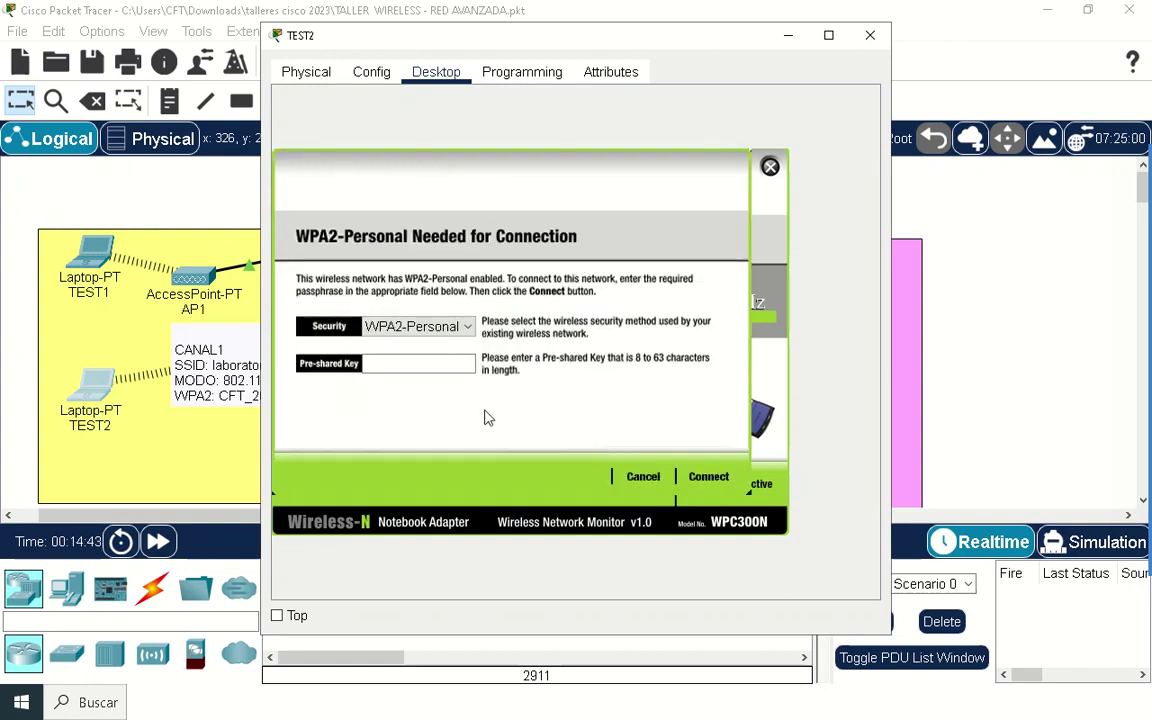
right_click(422, 363)
click(460, 458)
click(710, 478)
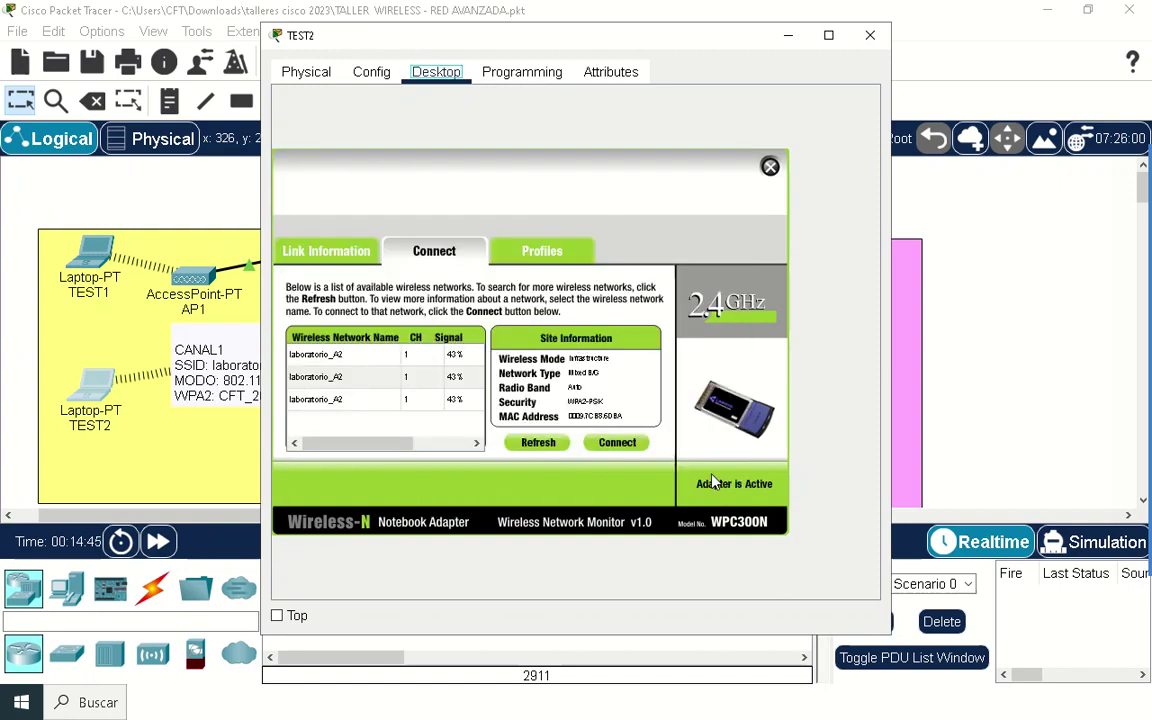
click(356, 400)
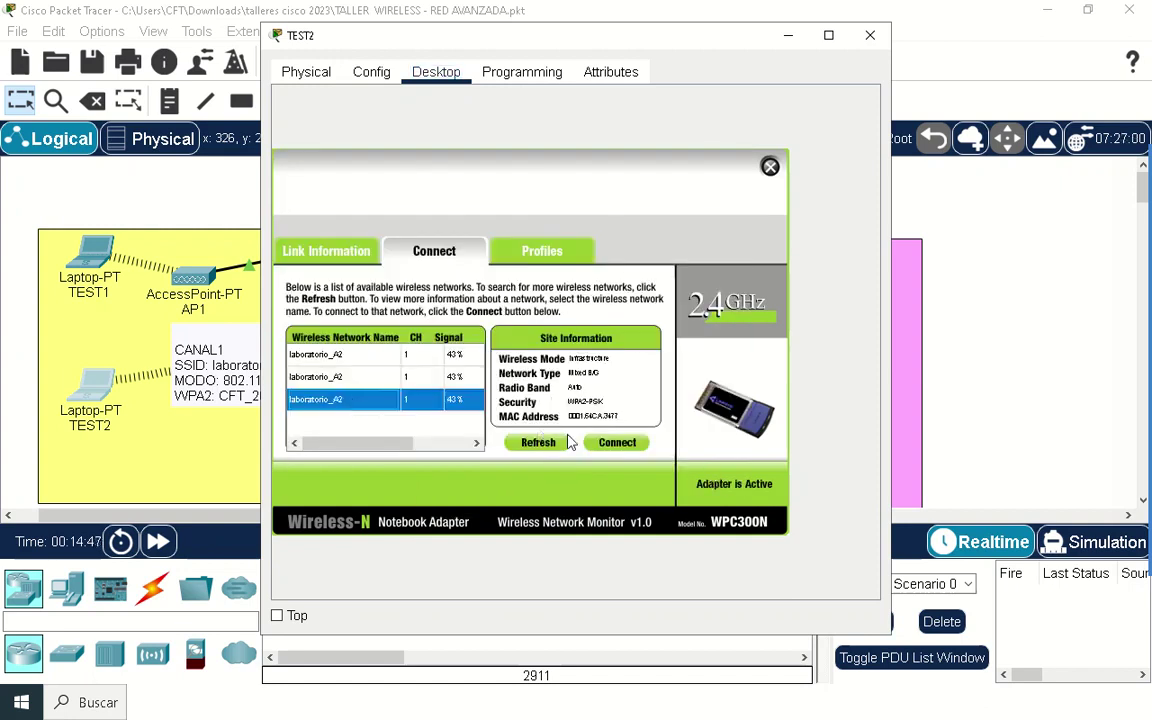
click(617, 442)
right_click(393, 364)
click(432, 459)
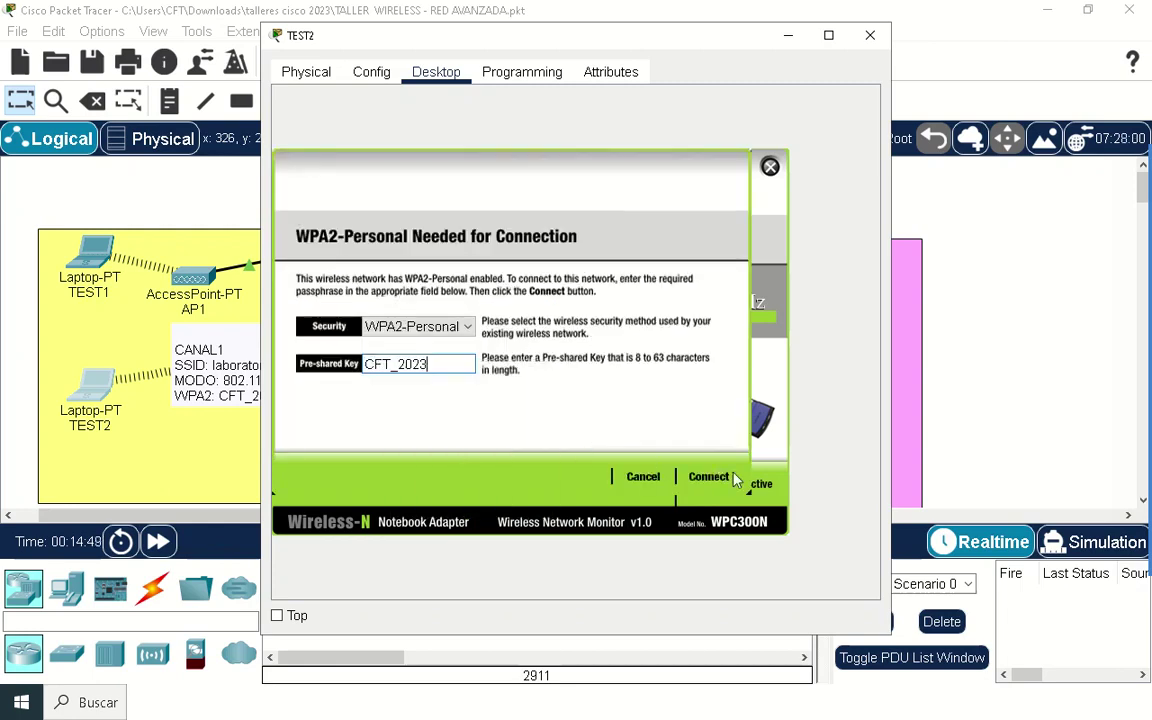
click(712, 478)
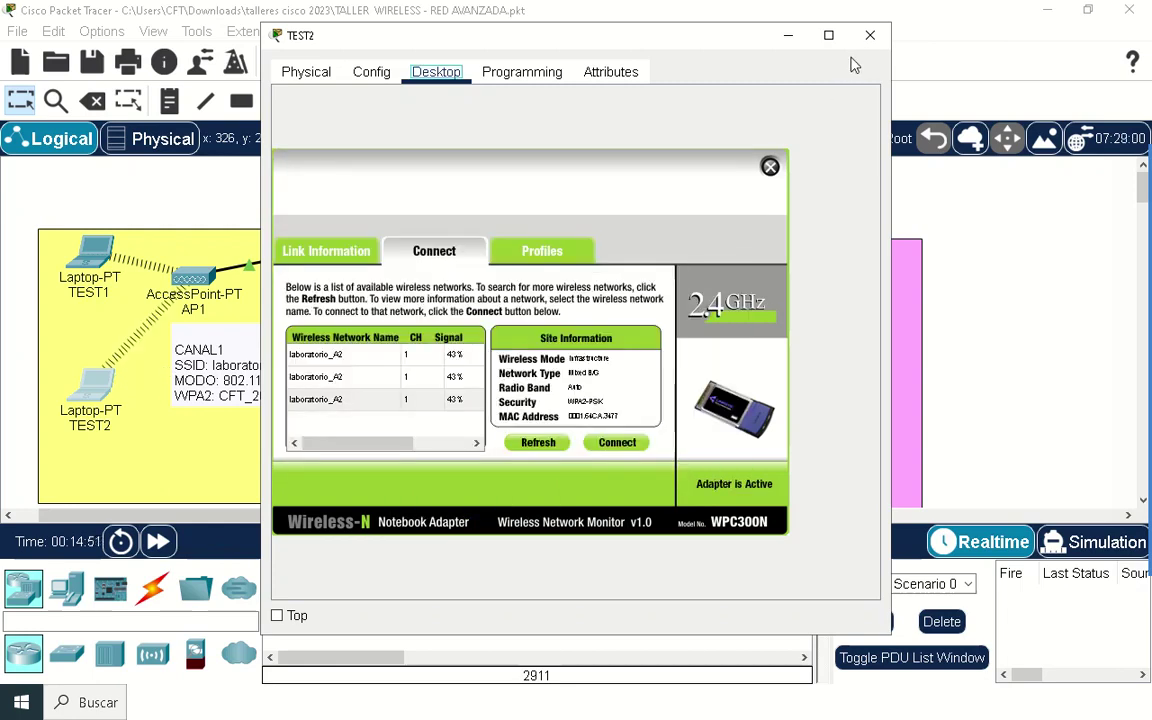
click(870, 35)
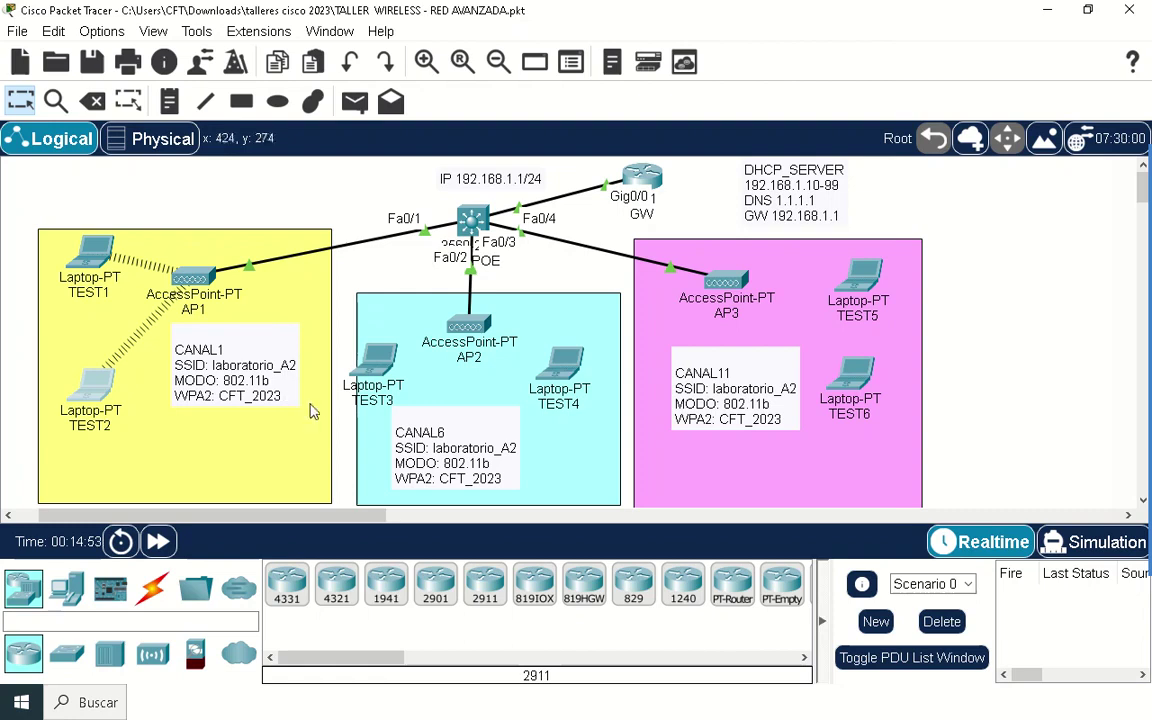
double_click(376, 362)
Step: Connect TEST3 to laboratorio_A2 with the pasted WPA2 pre-shared key and close its window
click(436, 72)
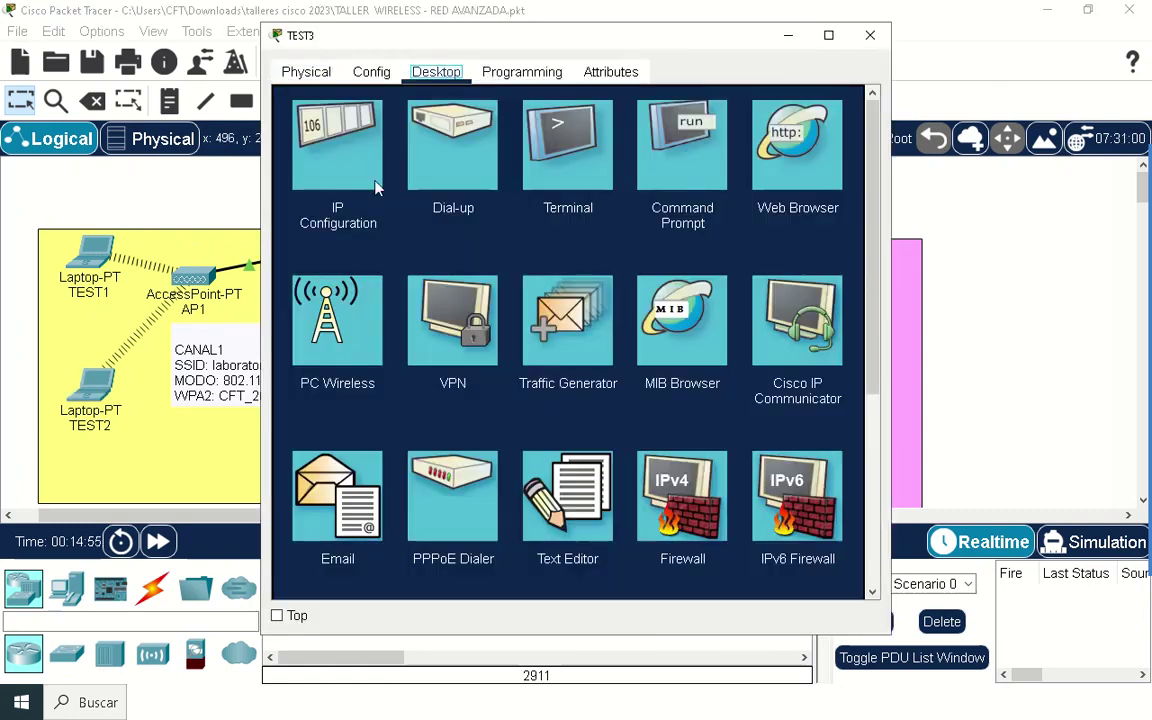
click(320, 325)
click(446, 254)
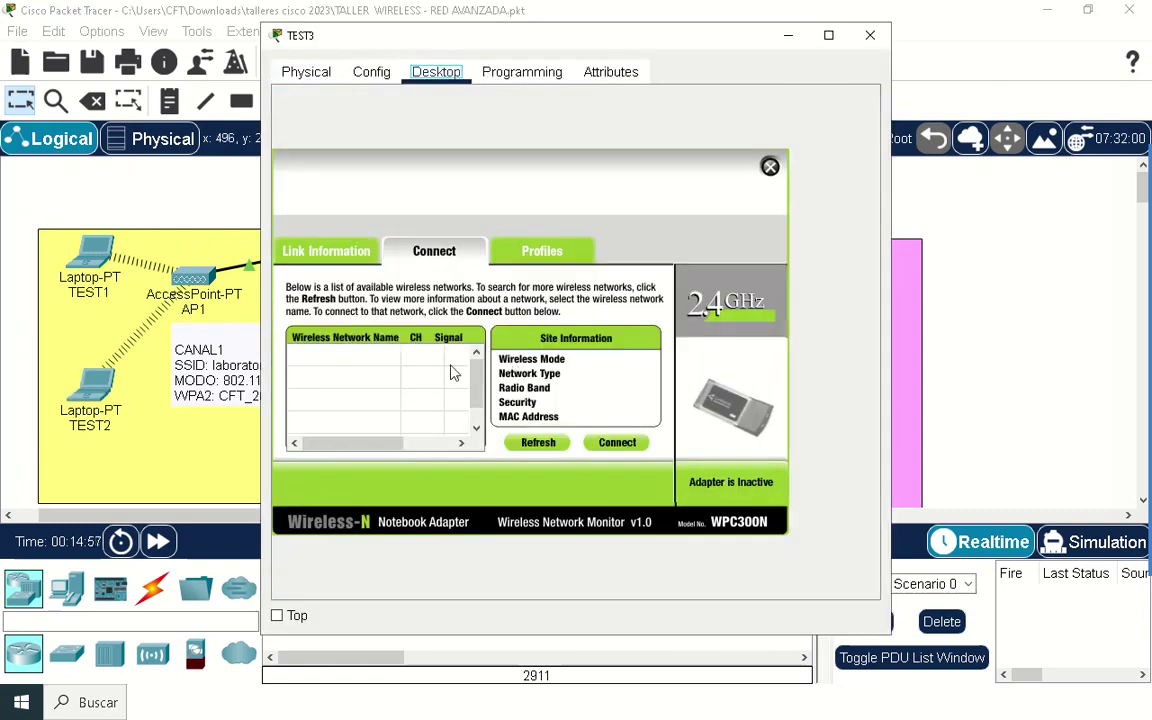
drag(540, 48, 636, 67)
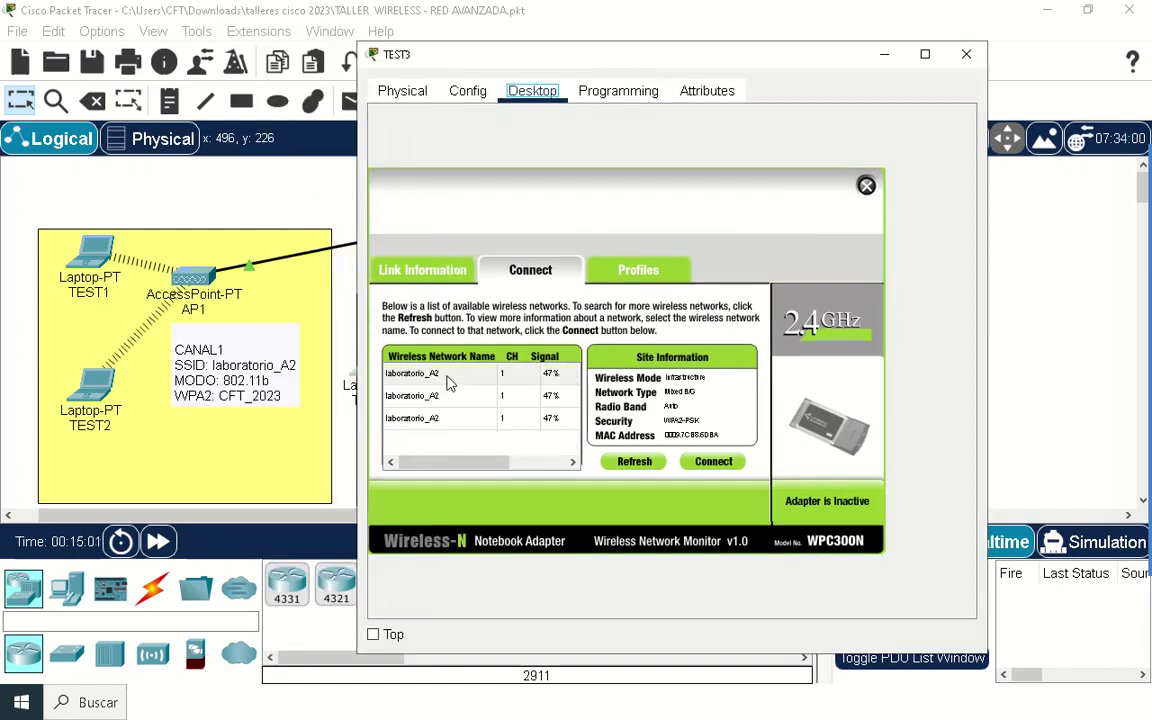
click(412, 373)
click(713, 461)
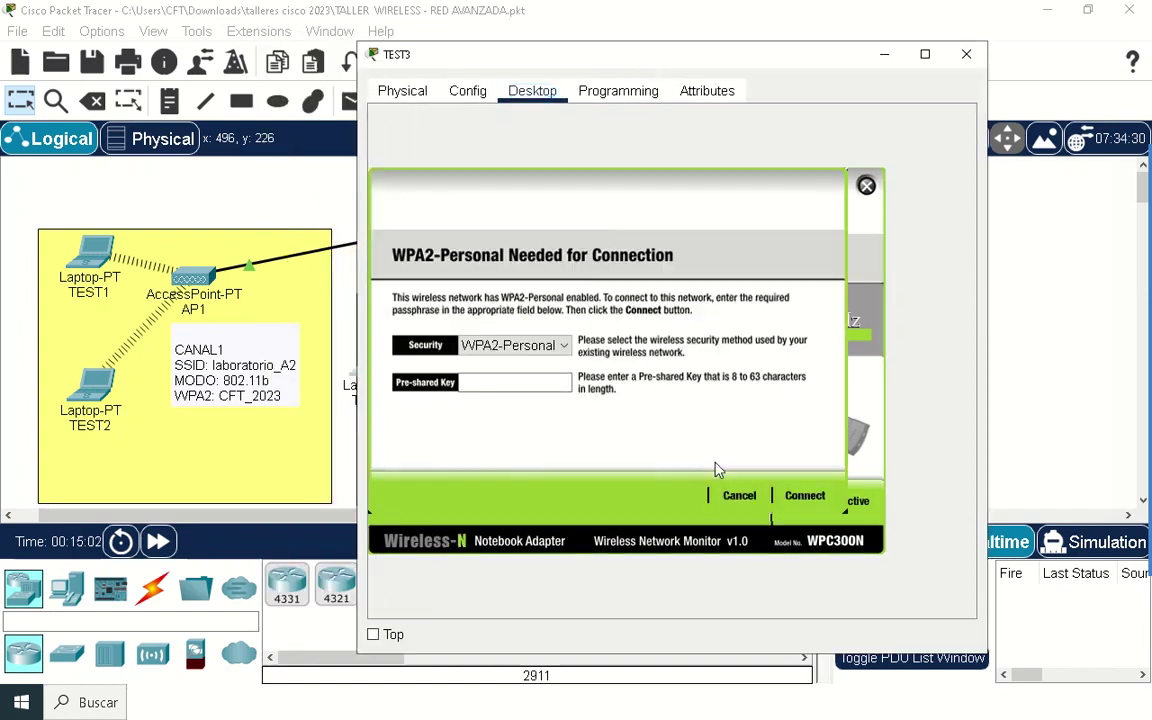
right_click(527, 382)
click(571, 477)
click(804, 495)
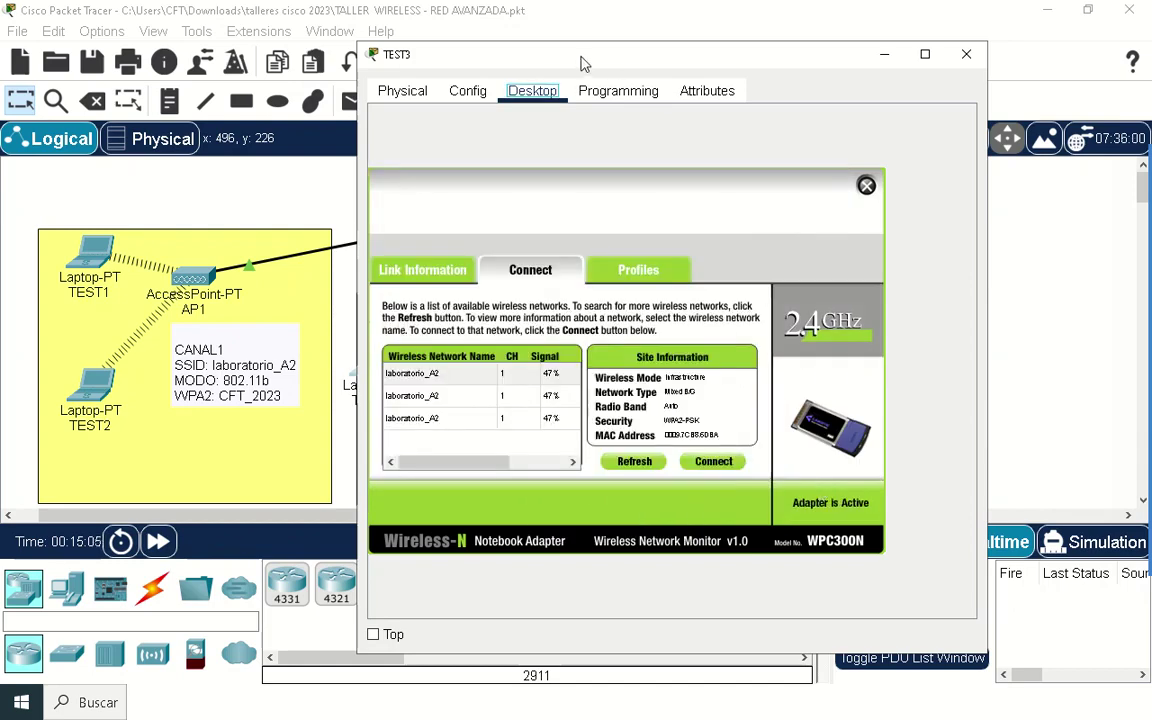
drag(580, 61, 534, 82)
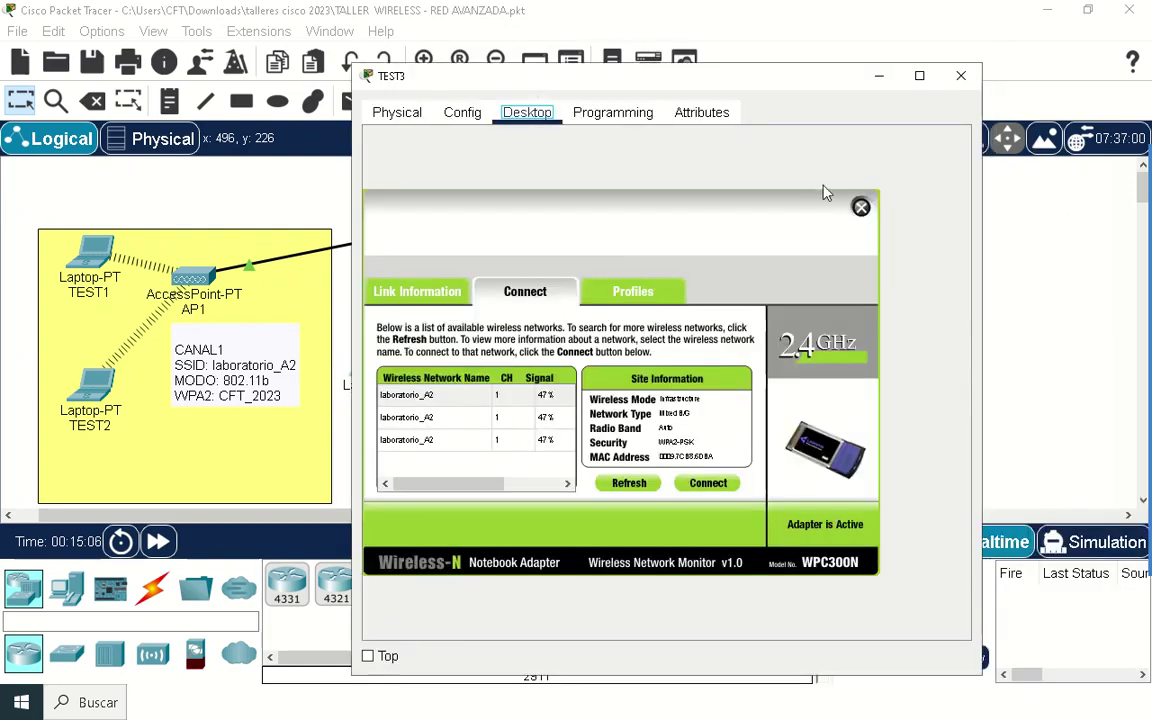
click(961, 75)
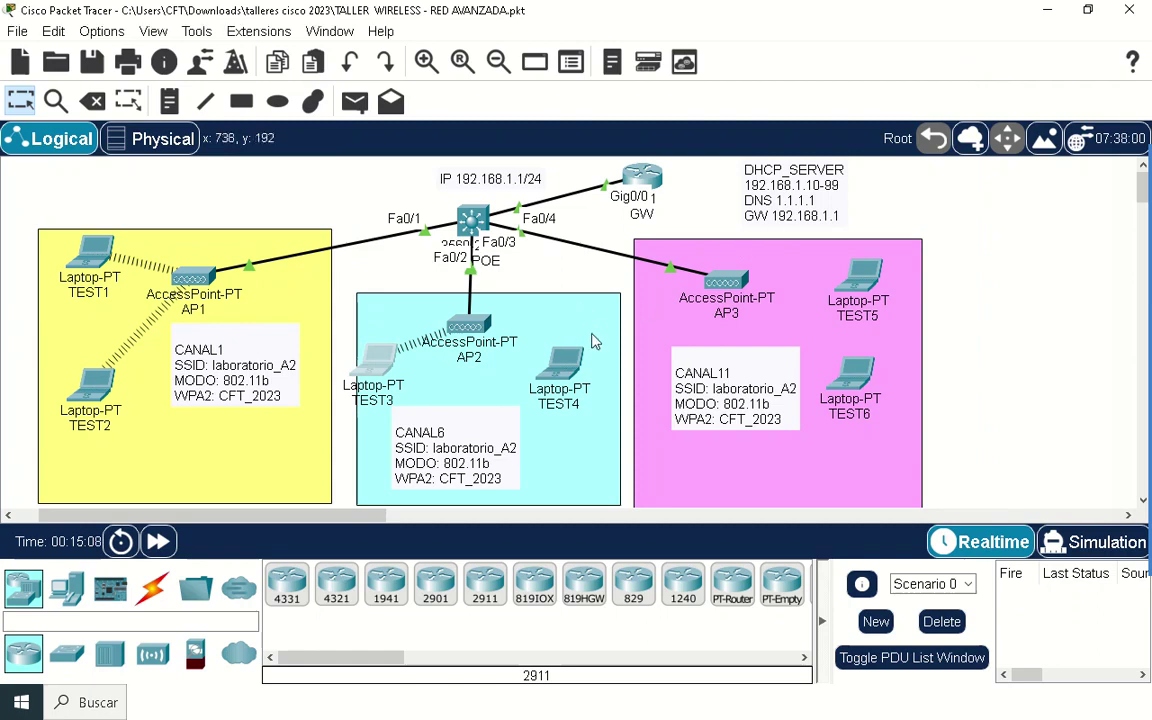
Step: Connect TEST4 to laboratorio_A2 with the same pre-shared key, close it, and save the project
click(567, 360)
click(436, 72)
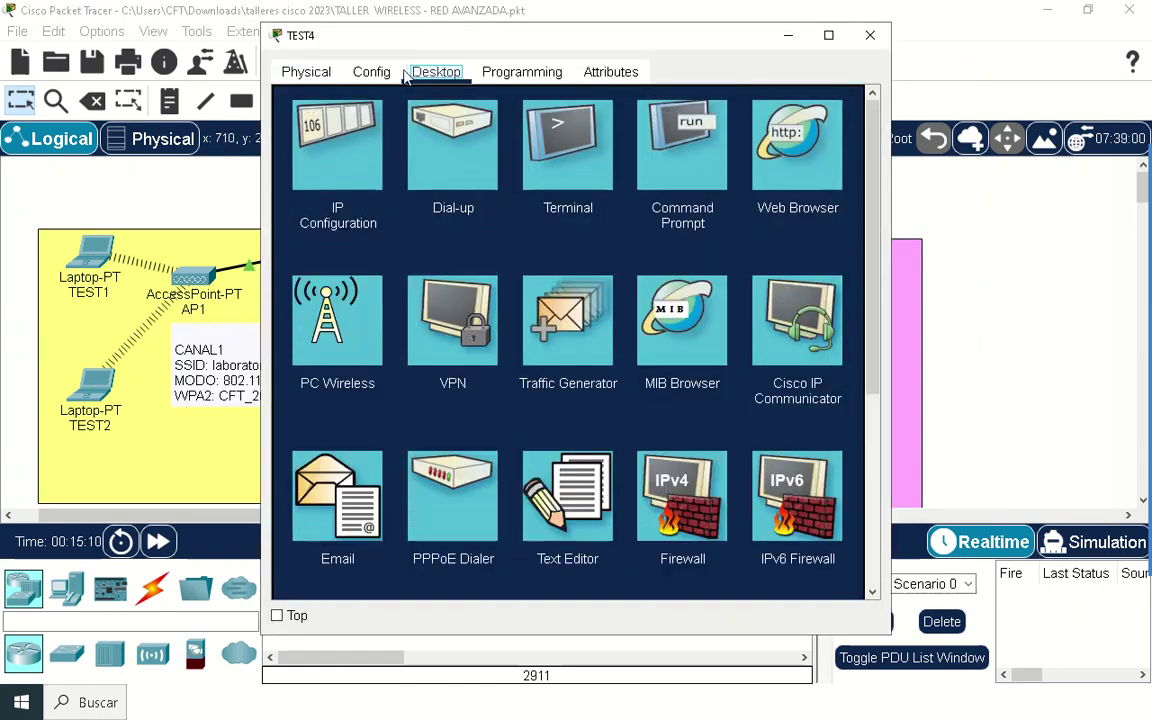
click(330, 300)
click(435, 251)
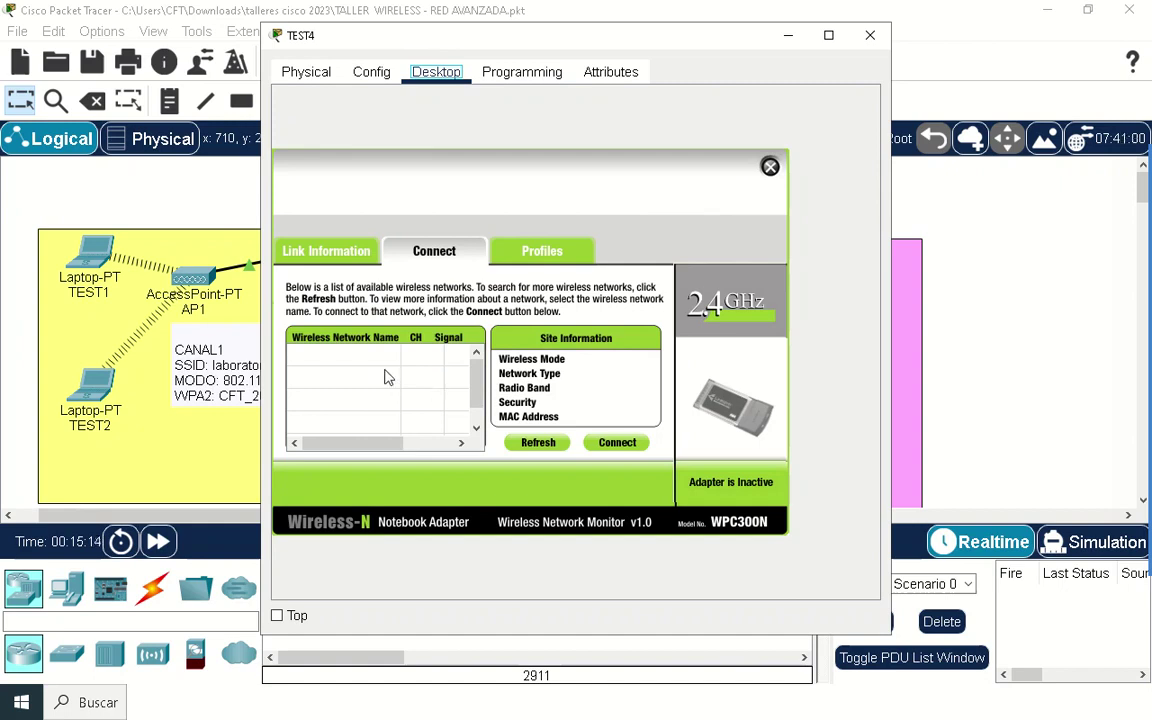
click(612, 443)
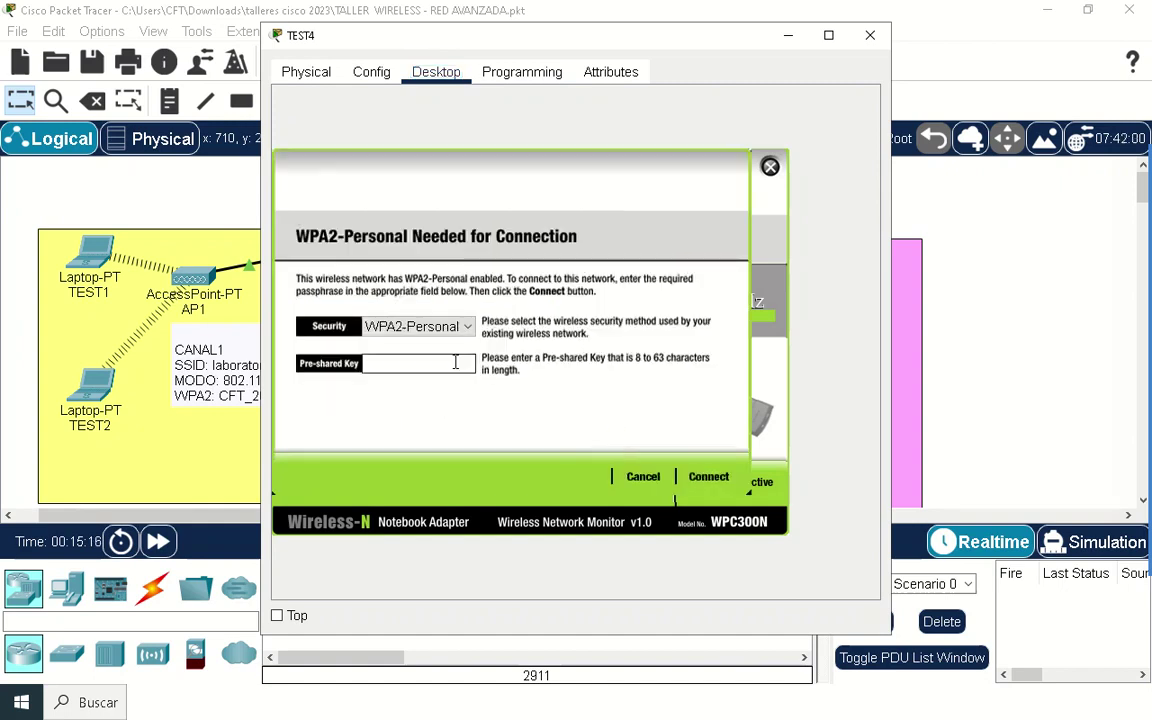
right_click(416, 362)
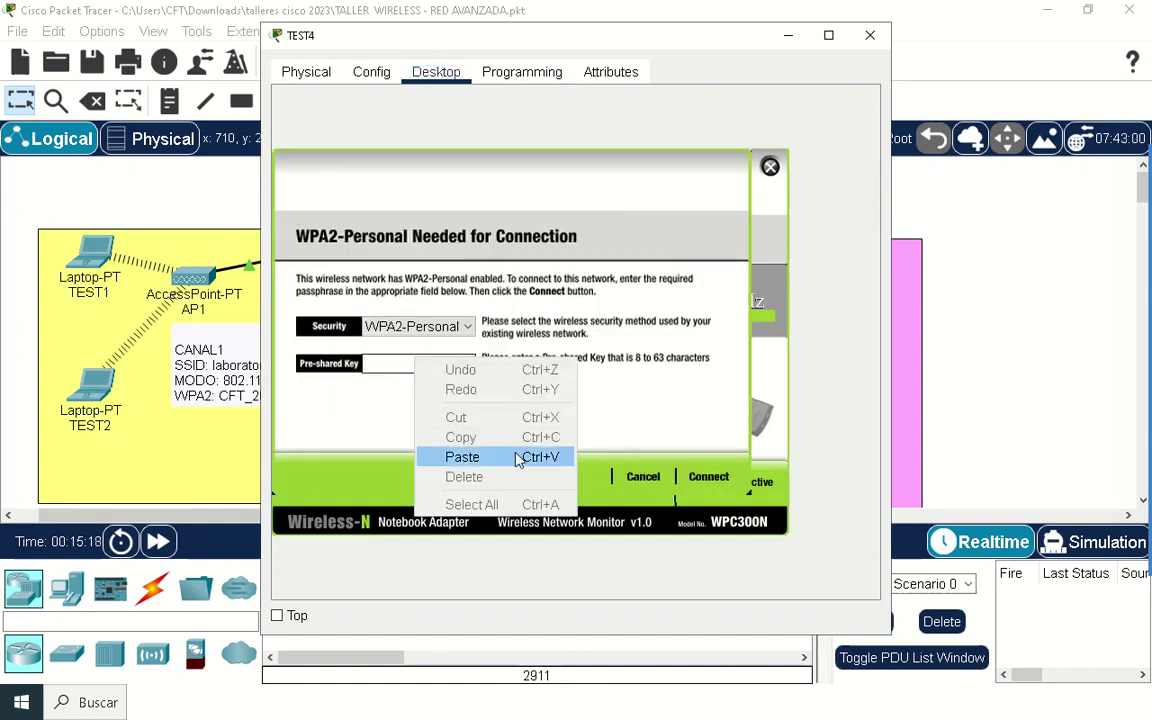
click(481, 455)
click(708, 476)
click(870, 35)
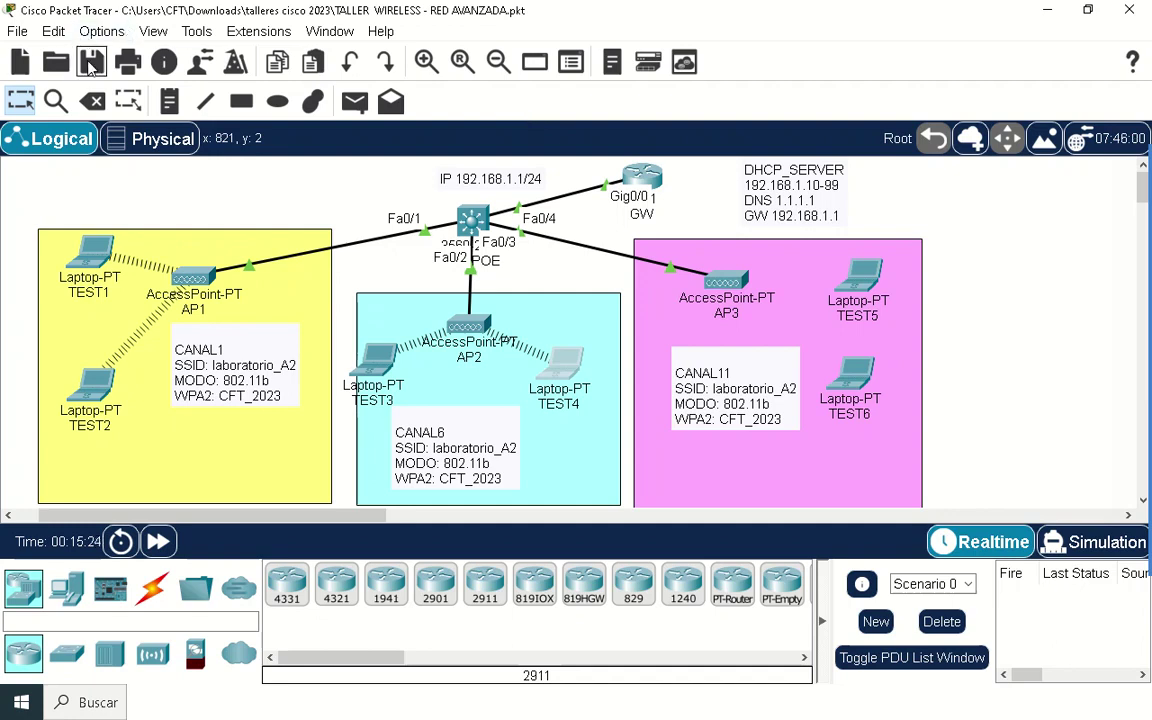
click(91, 62)
Step: Connect TEST5 to laboratorio_A2 with the pasted WPA2 pre-shared key and close its window
click(868, 280)
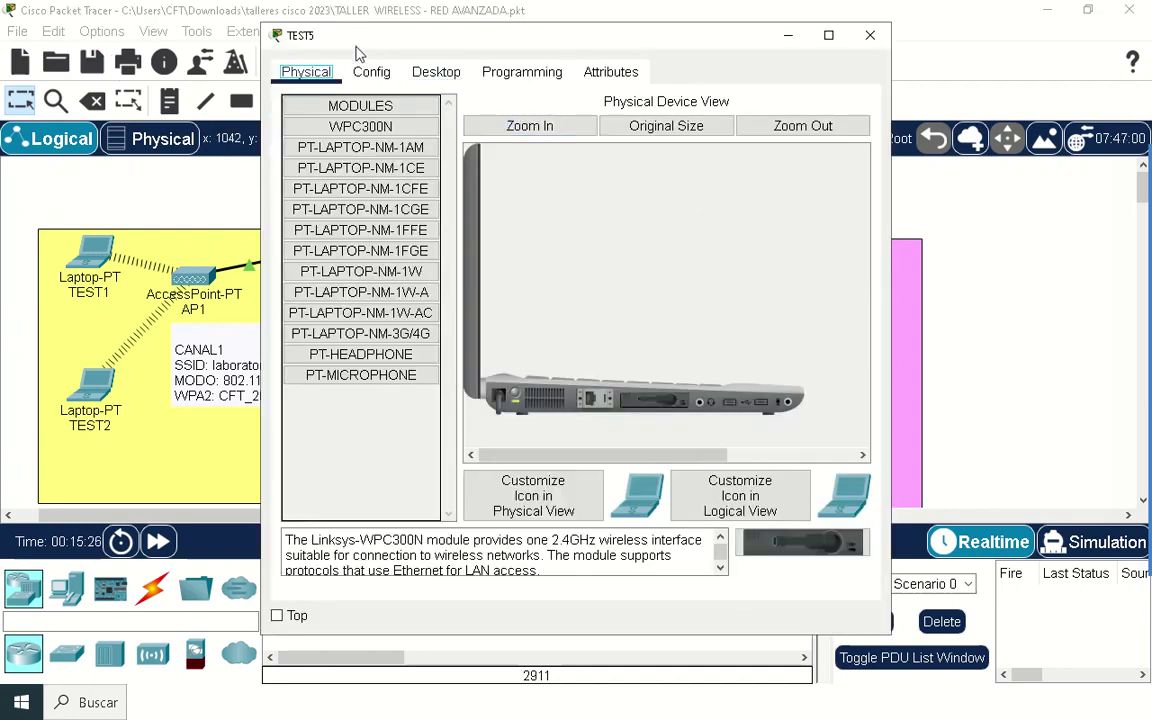
click(432, 72)
click(338, 318)
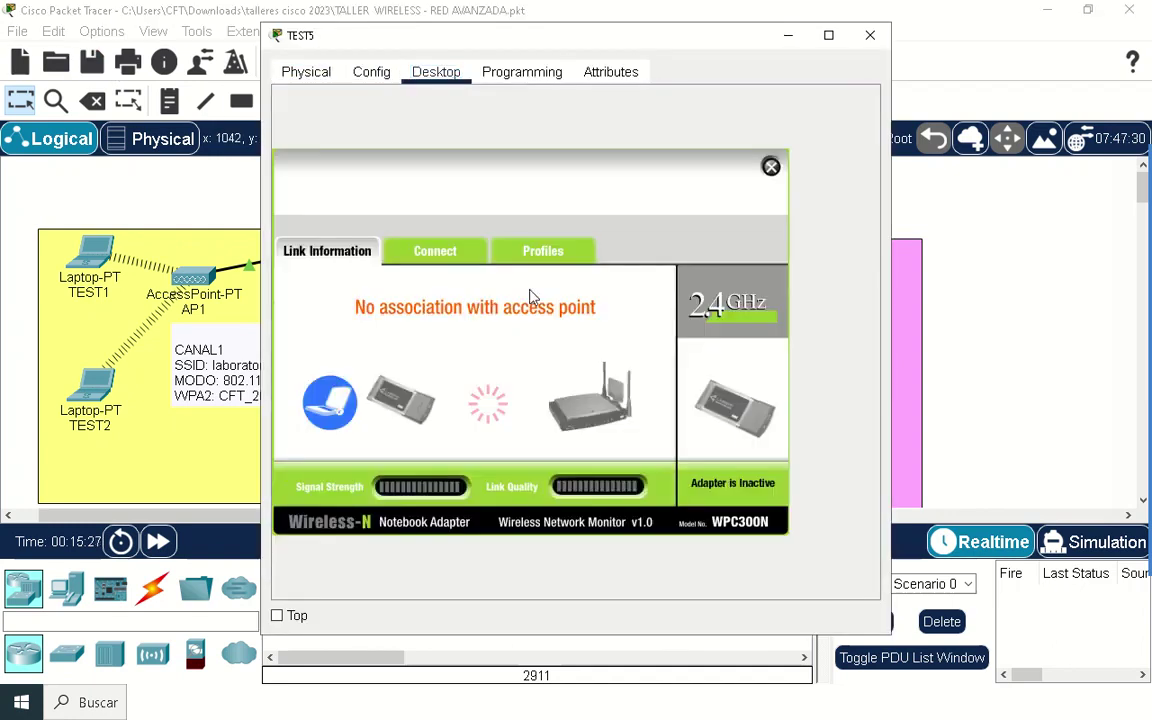
click(437, 255)
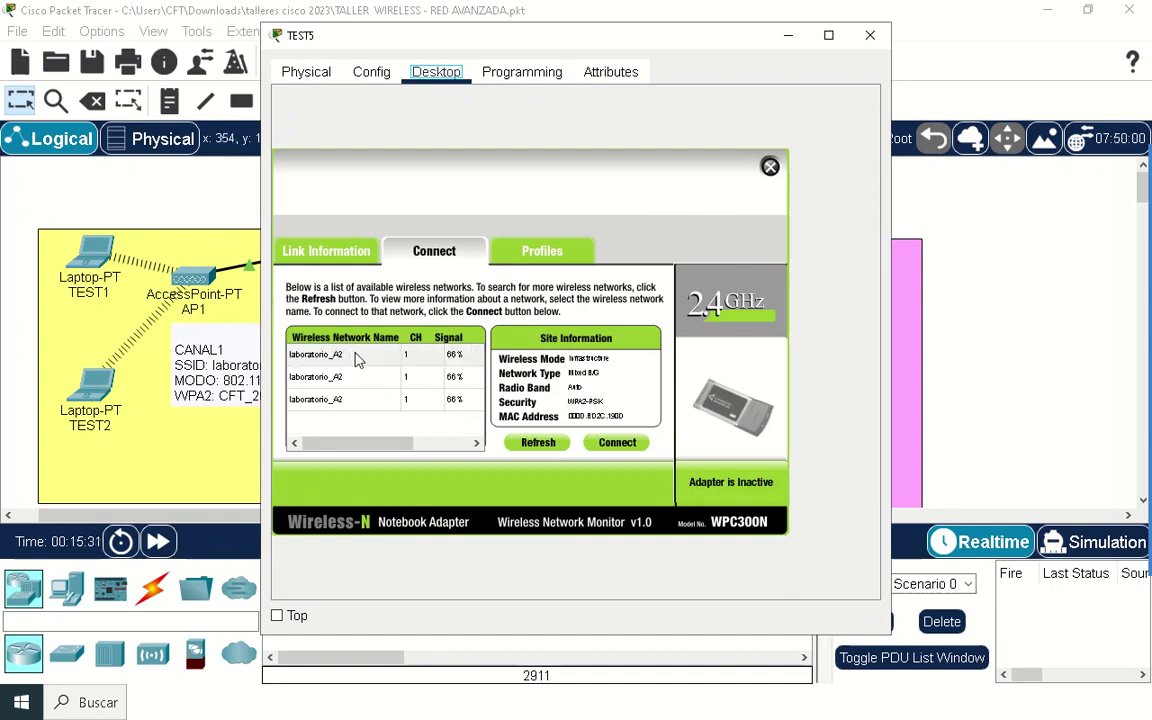
click(345, 356)
click(612, 442)
right_click(442, 364)
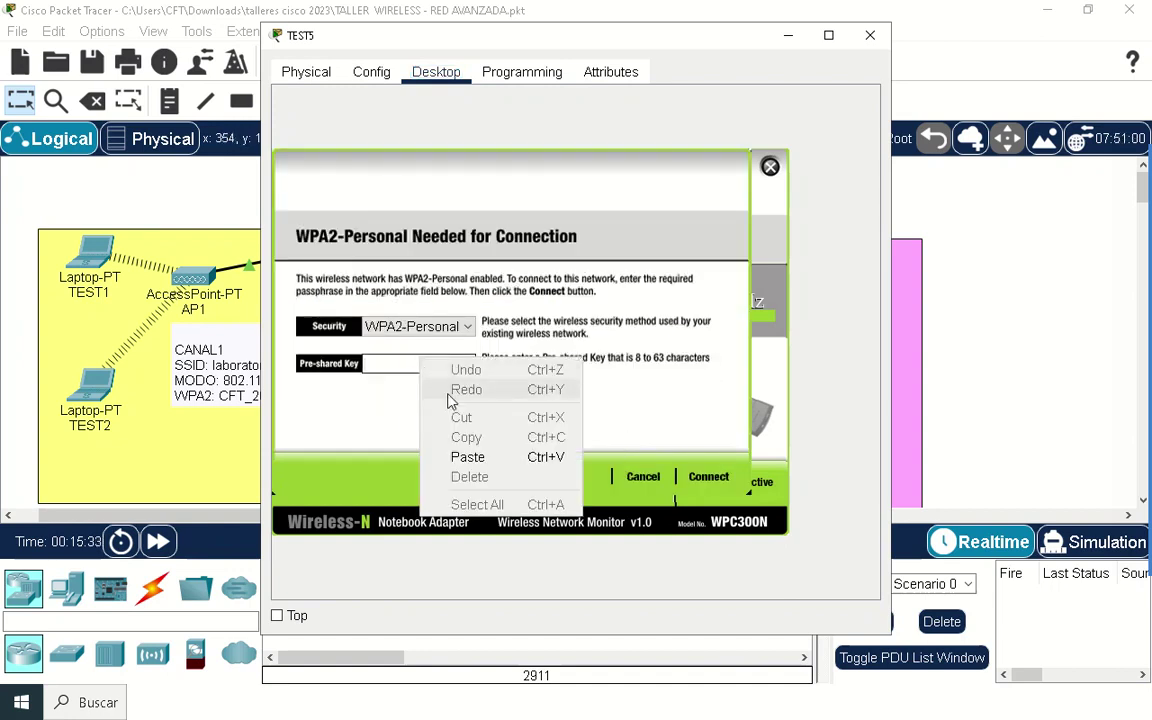
click(487, 456)
click(708, 476)
click(870, 35)
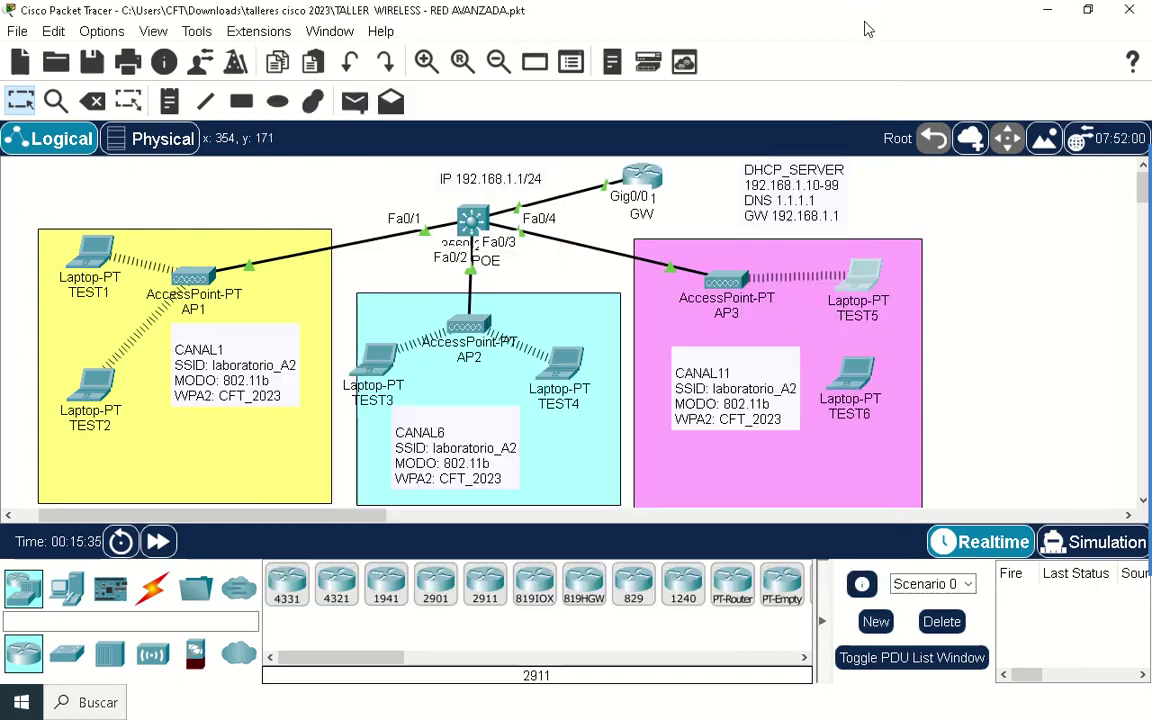
Step: Connect TEST6 to laboratorio_A2 with the same pre-shared key, close it, and save the project
click(855, 383)
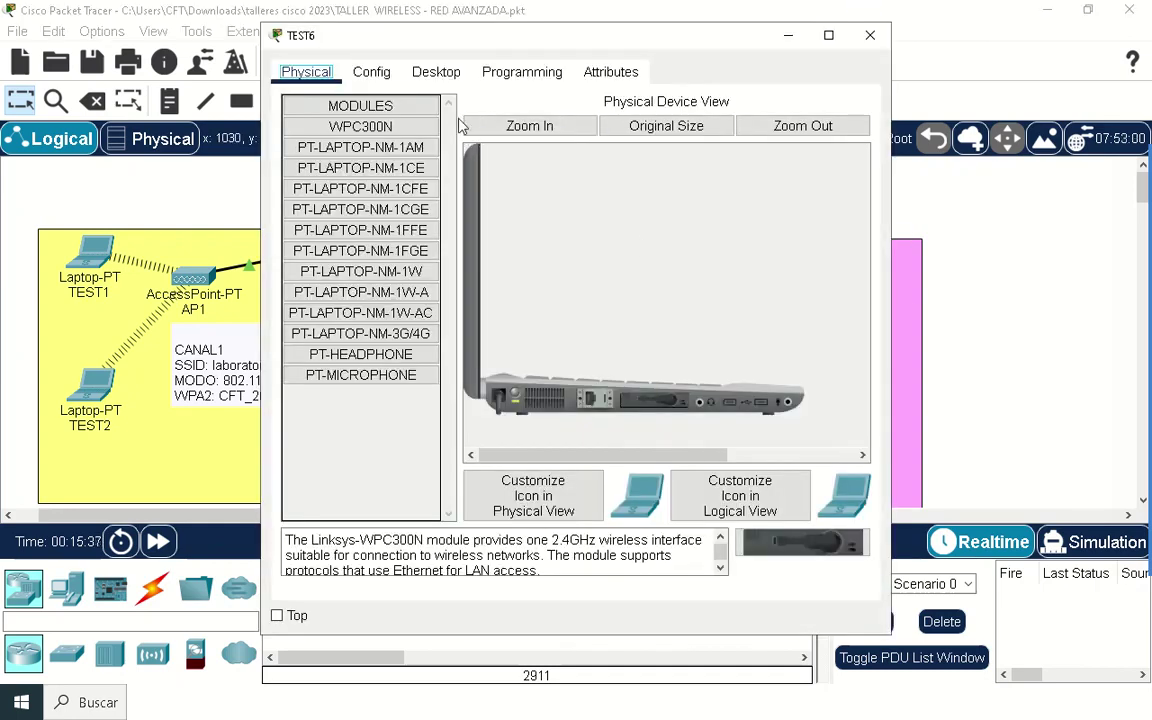
click(437, 78)
click(302, 276)
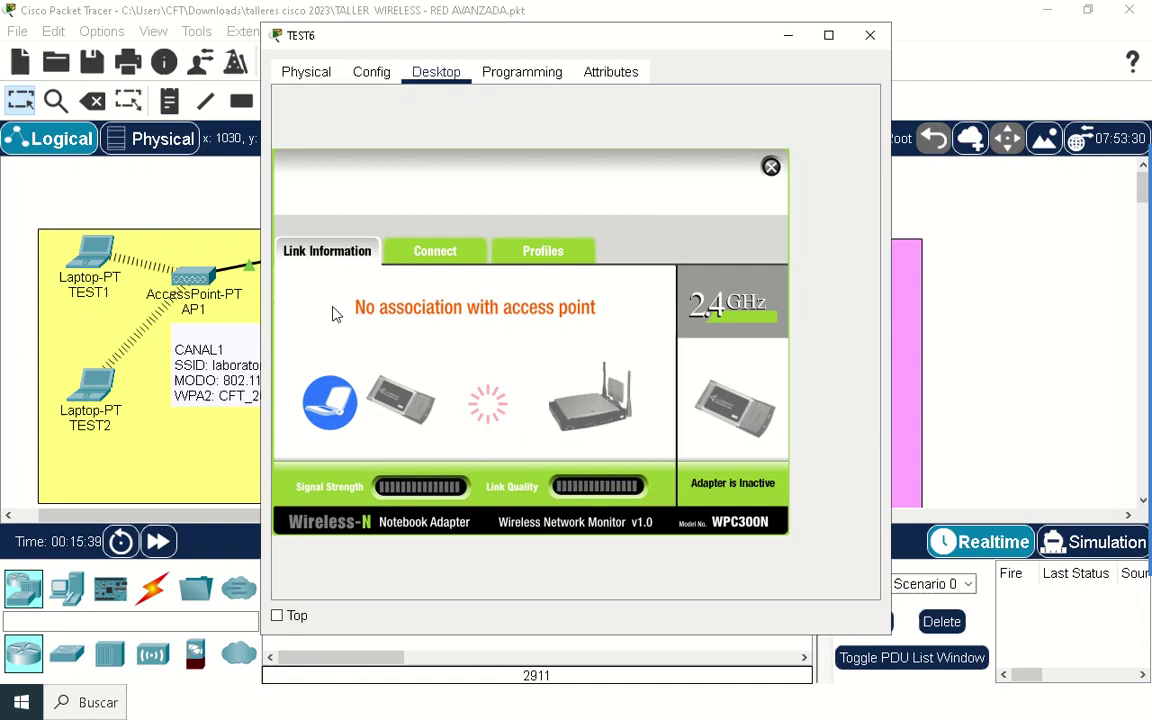
click(446, 253)
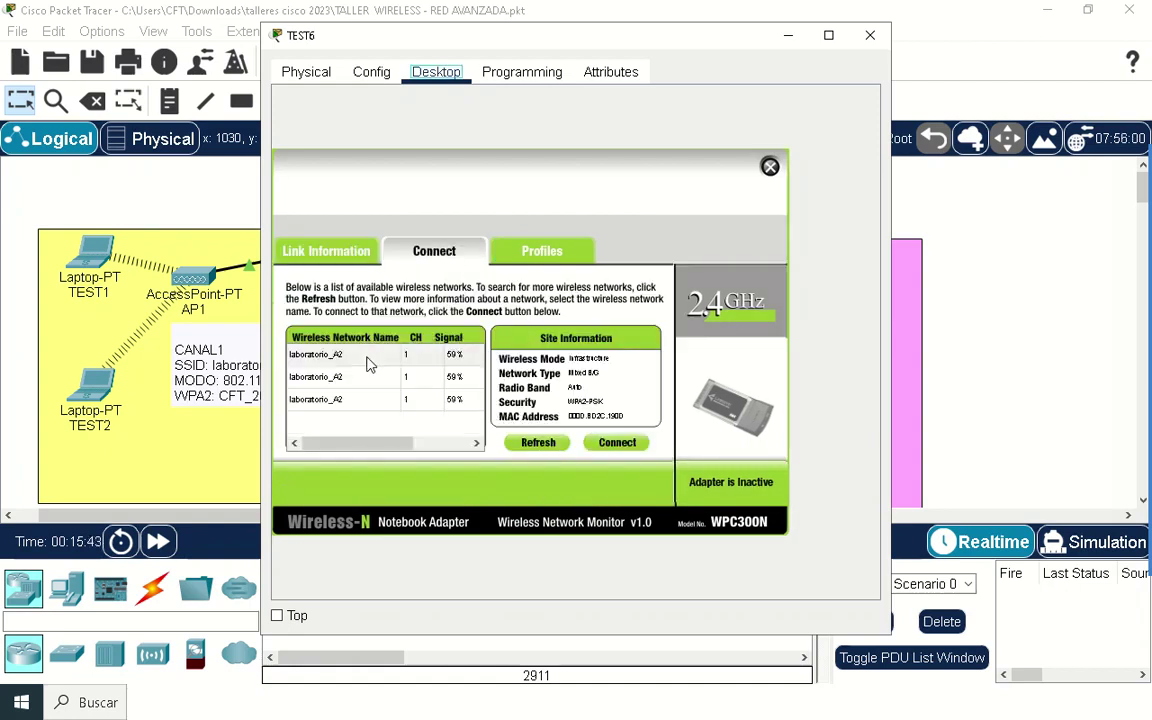
click(368, 358)
click(617, 442)
click(437, 362)
right_click(437, 362)
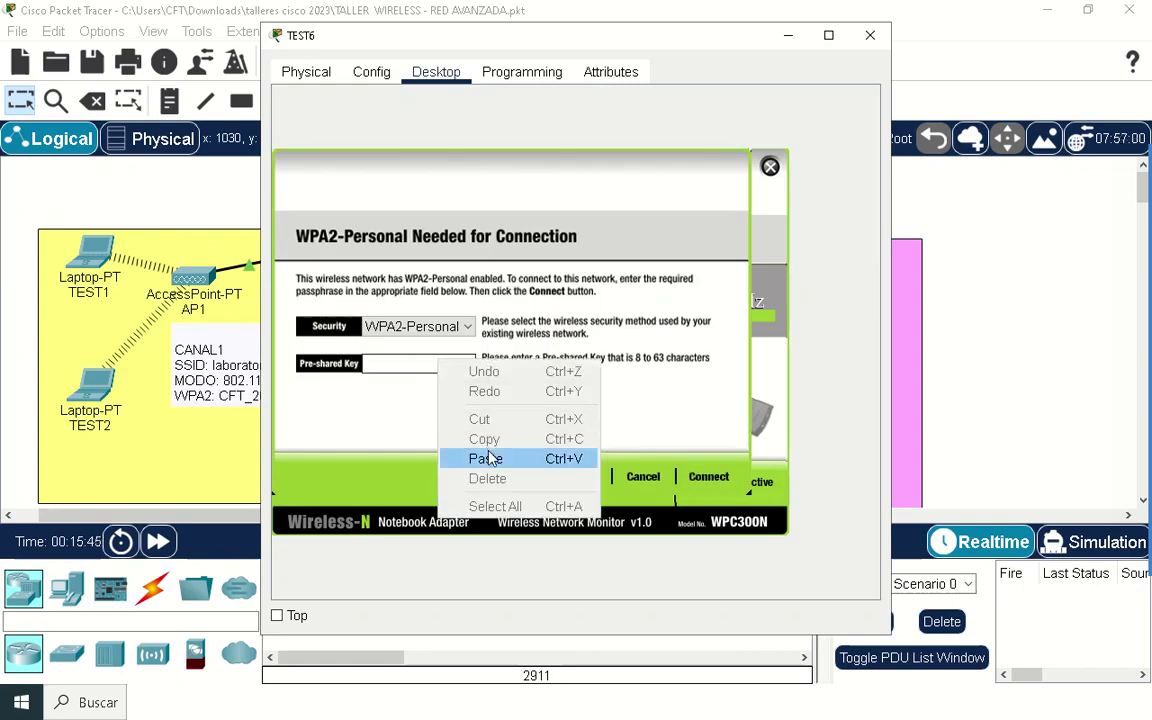
click(455, 457)
click(708, 476)
click(870, 35)
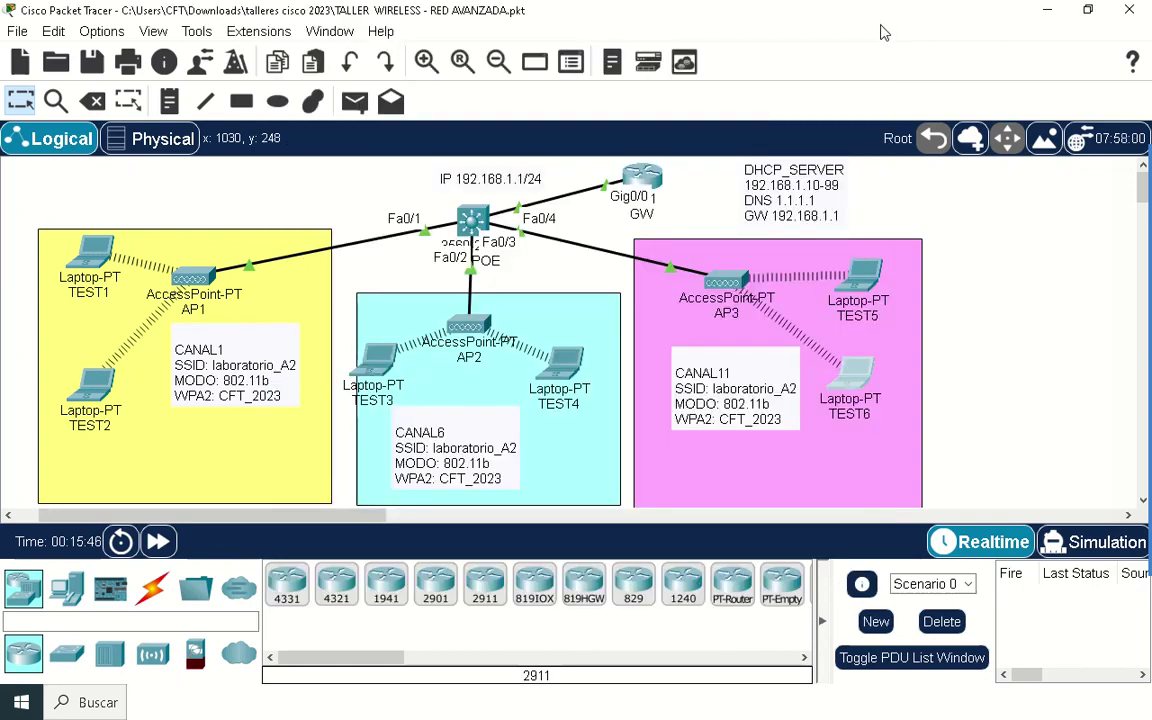
click(90, 63)
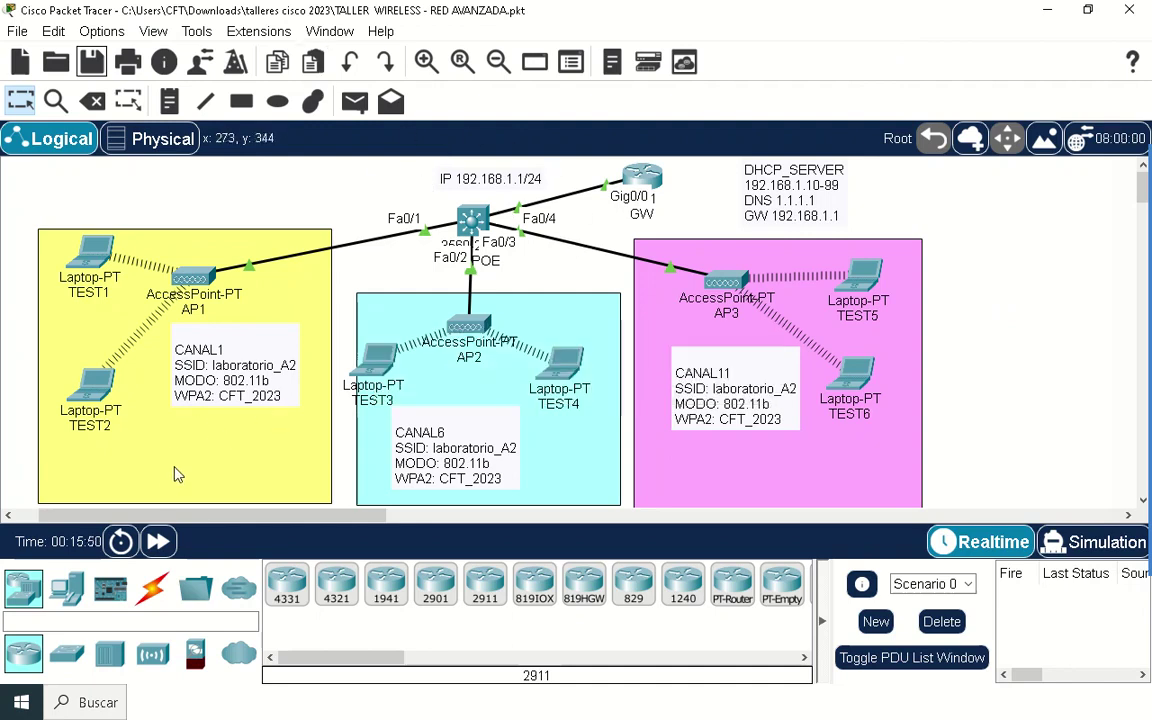
Step: Renew laptop TEST2's DHCP lease so it obtains 192.168.1.10
scroll(176, 474, left, 2)
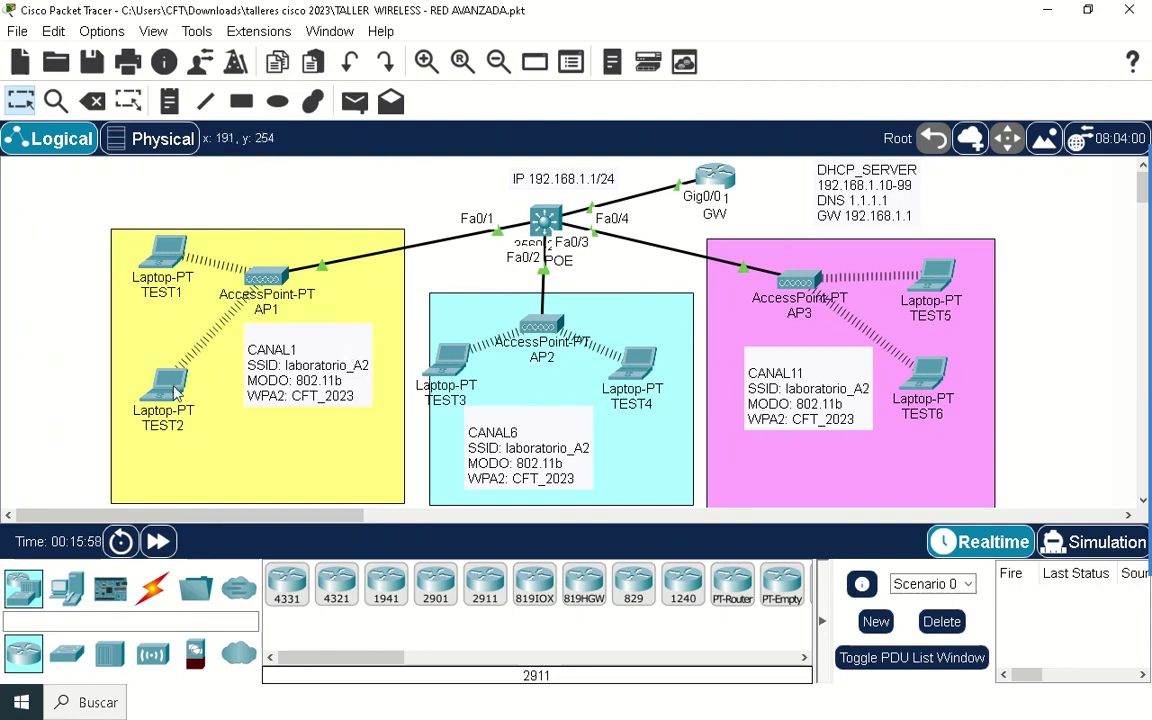
click(163, 385)
click(436, 72)
click(365, 120)
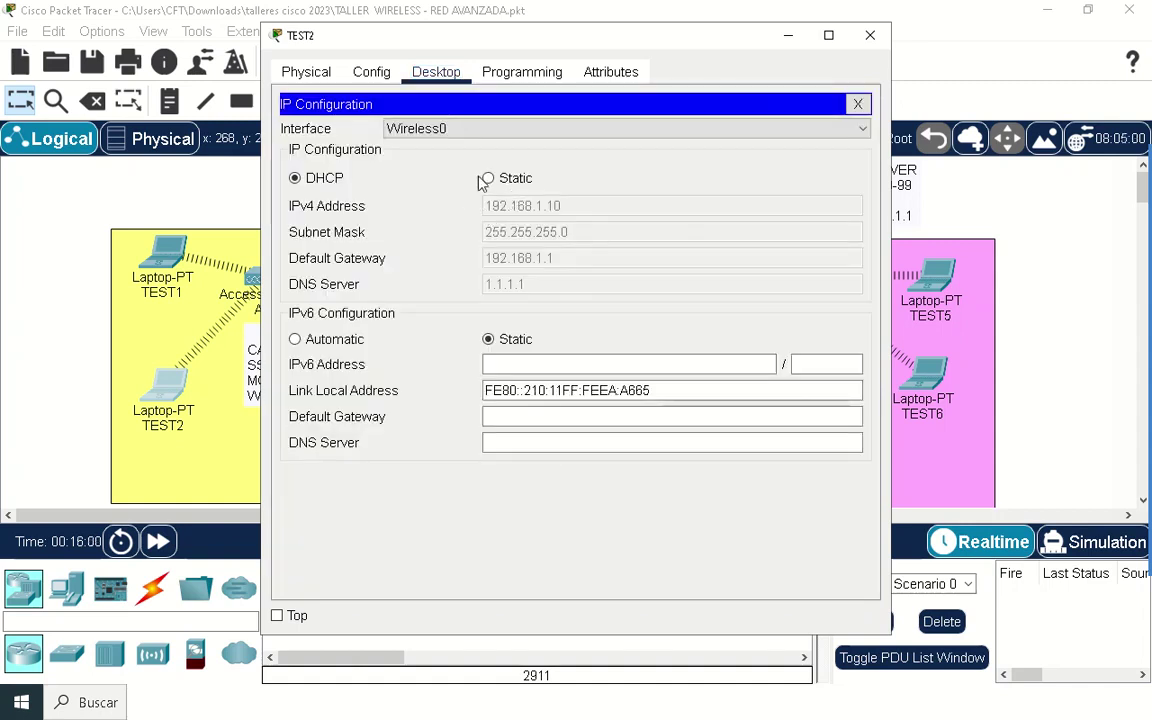
click(488, 178)
click(295, 177)
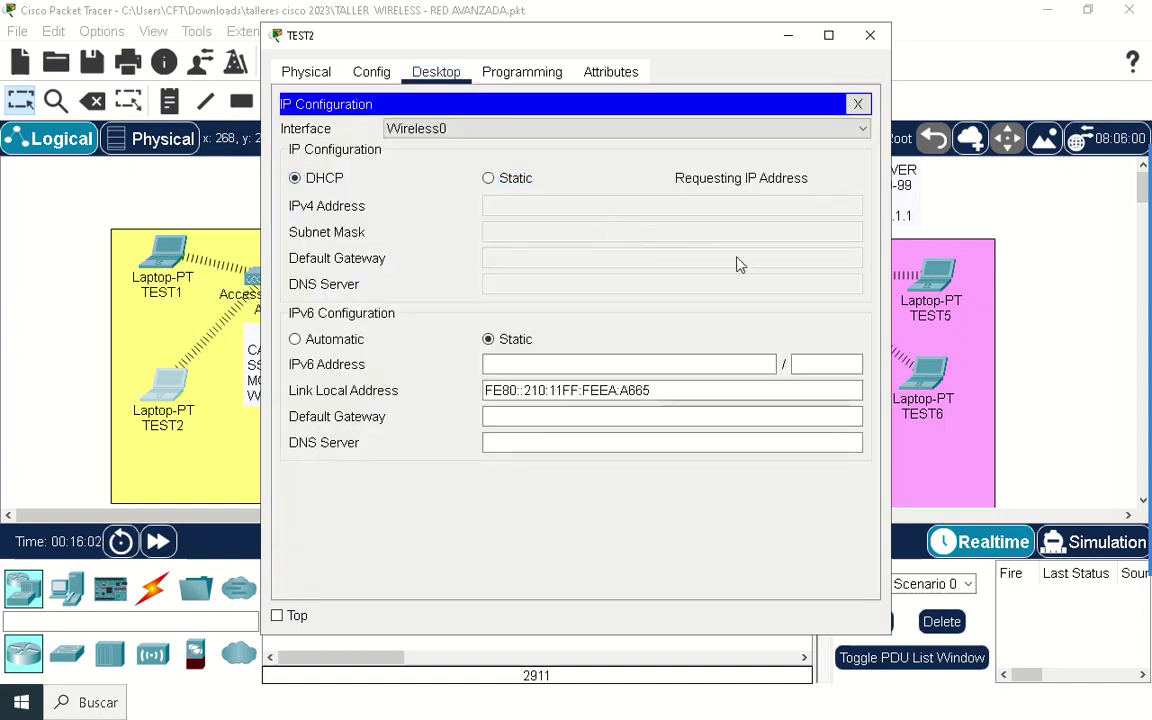
click(870, 37)
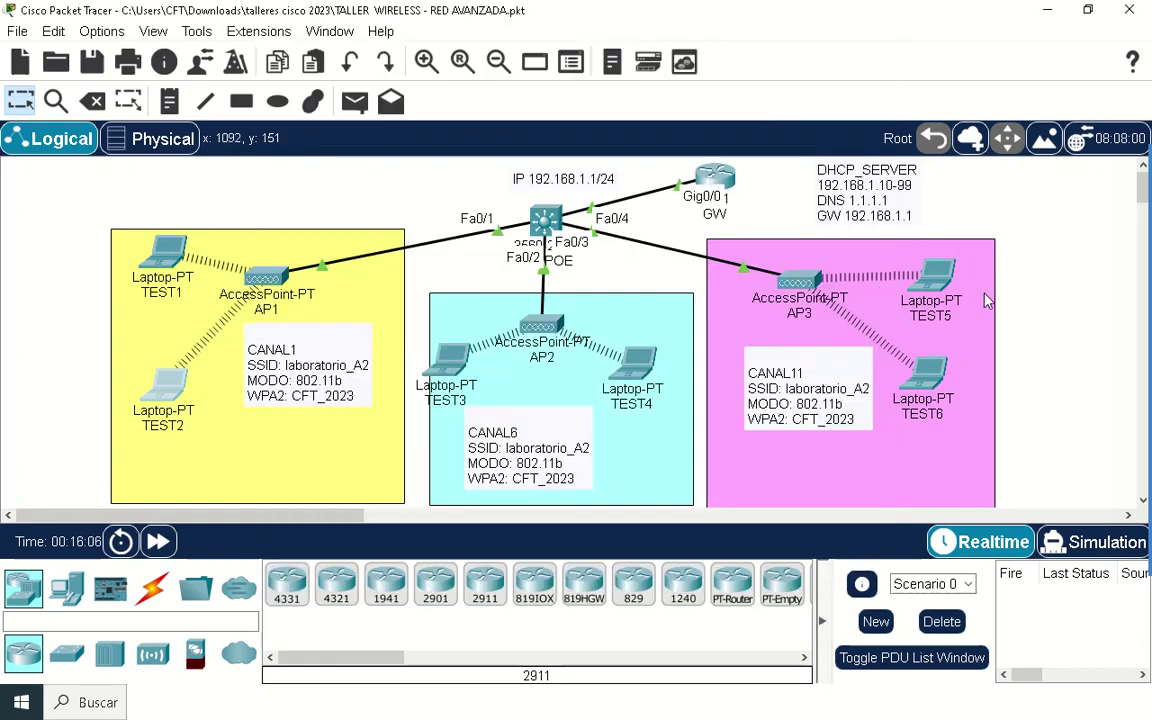
Step: Renew laptop TEST5's DHCP lease, obtaining 192.168.1.14, and save the project
click(922, 276)
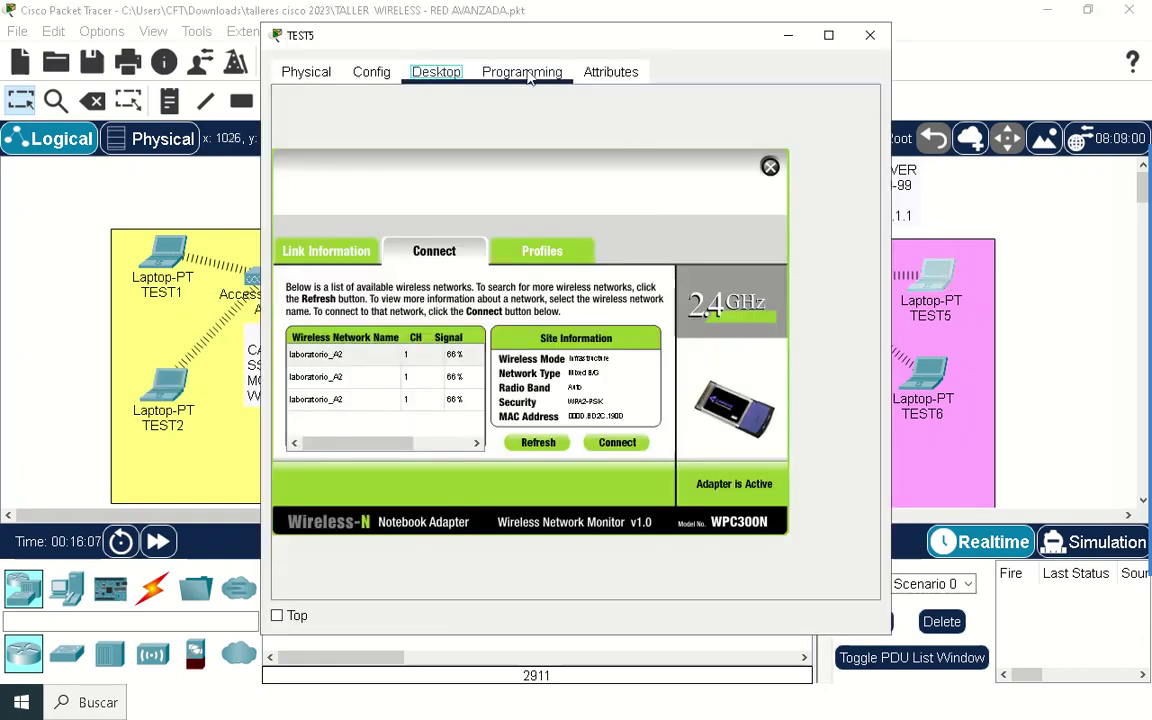
click(770, 166)
click(372, 150)
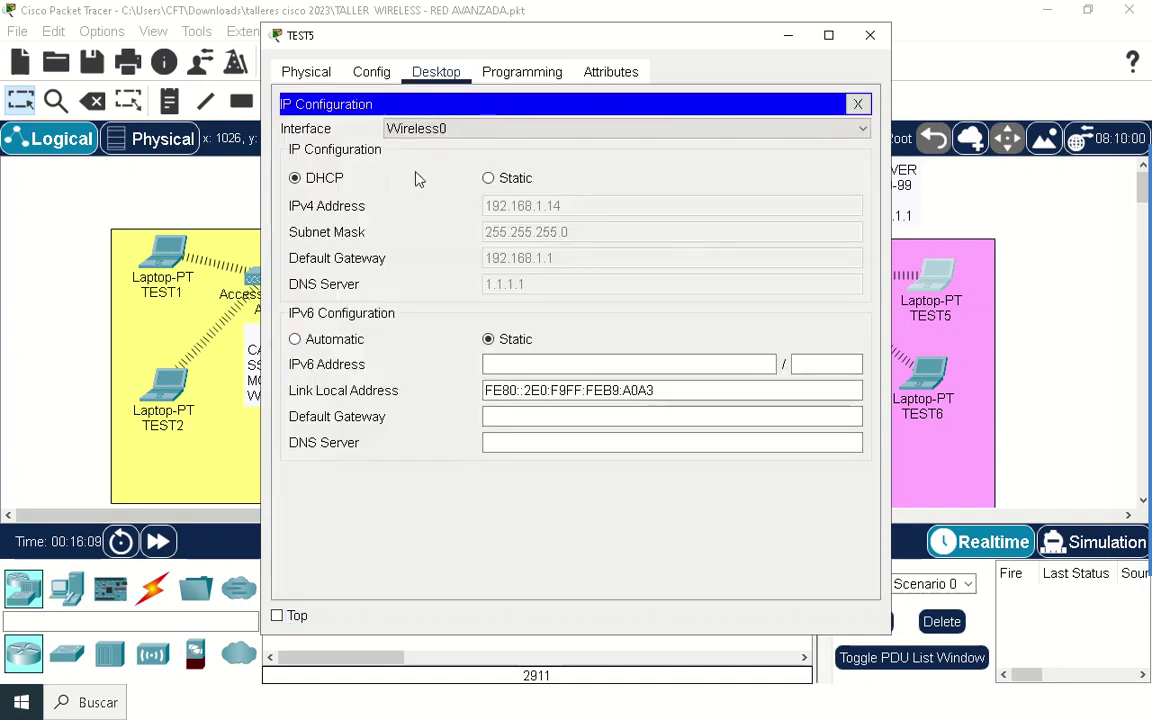
click(489, 178)
click(316, 184)
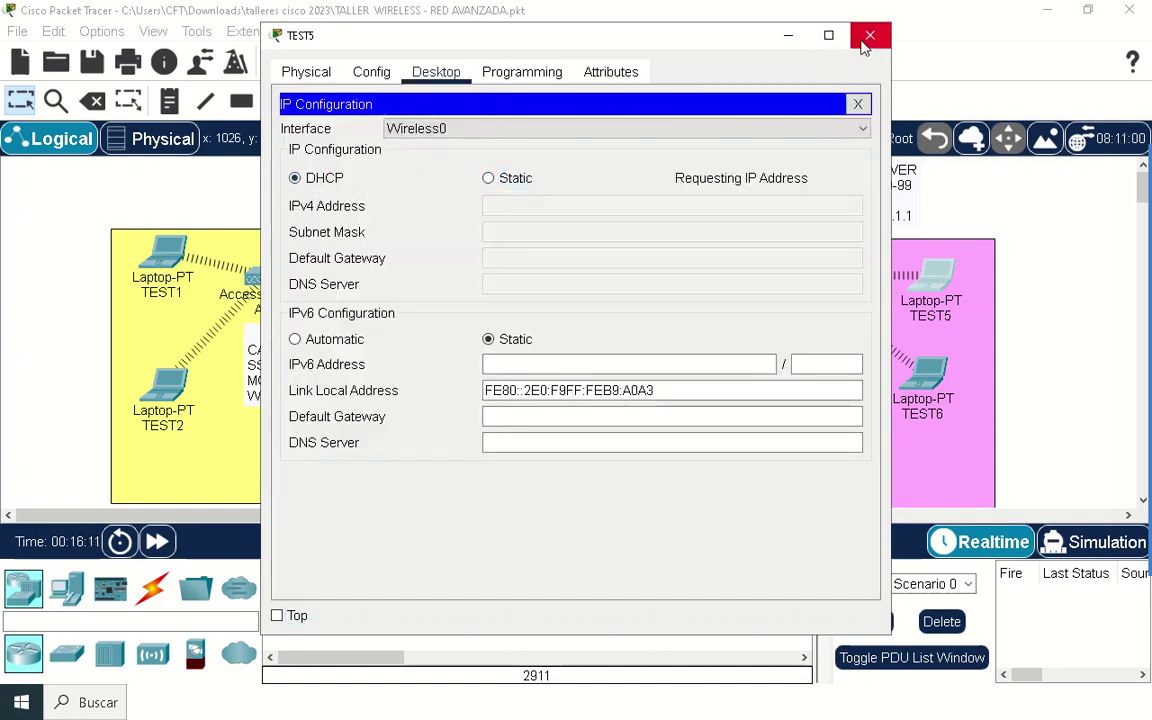
click(869, 37)
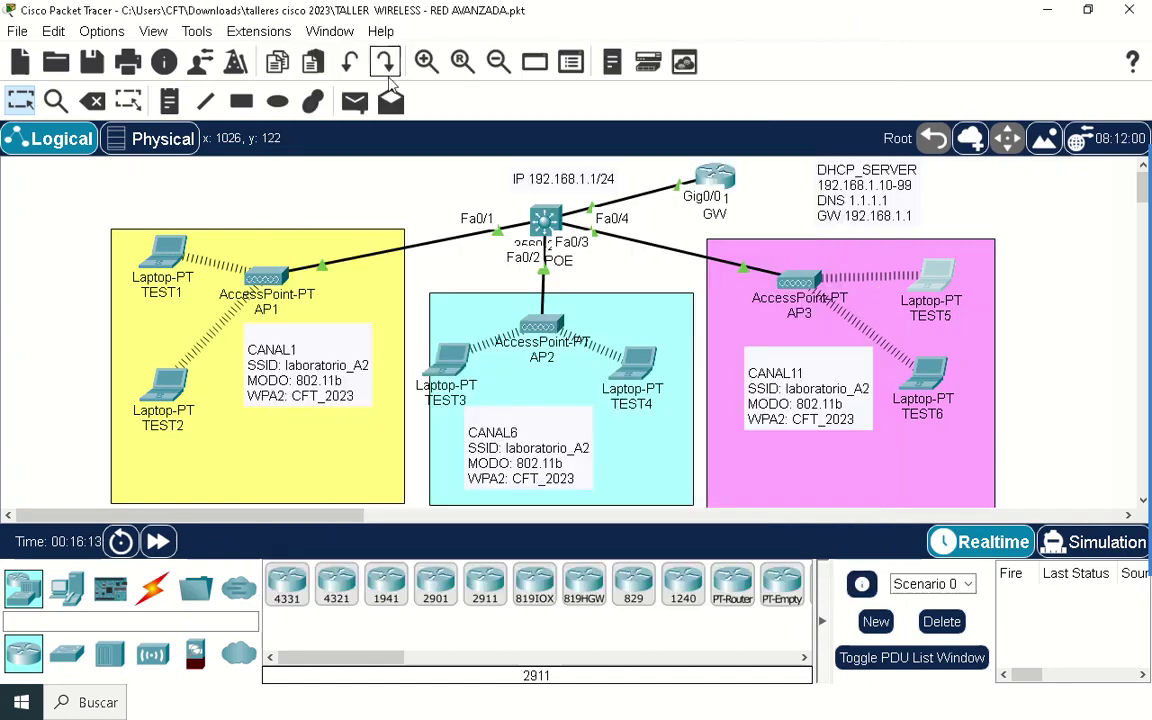
click(88, 64)
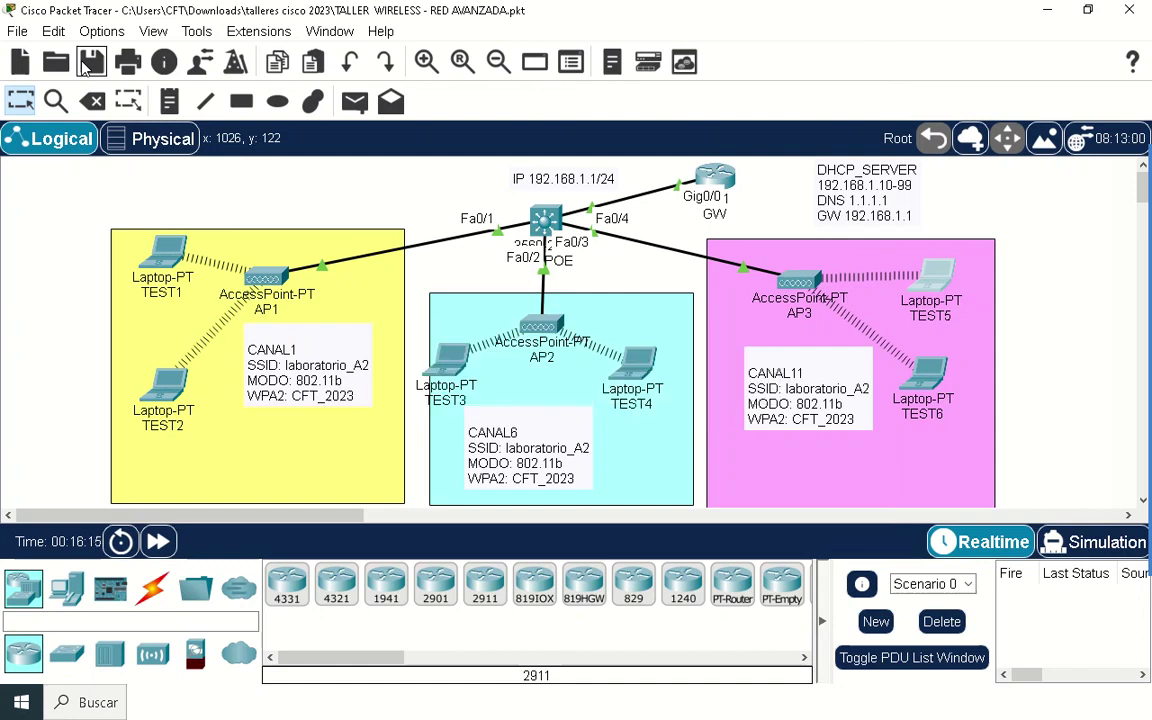